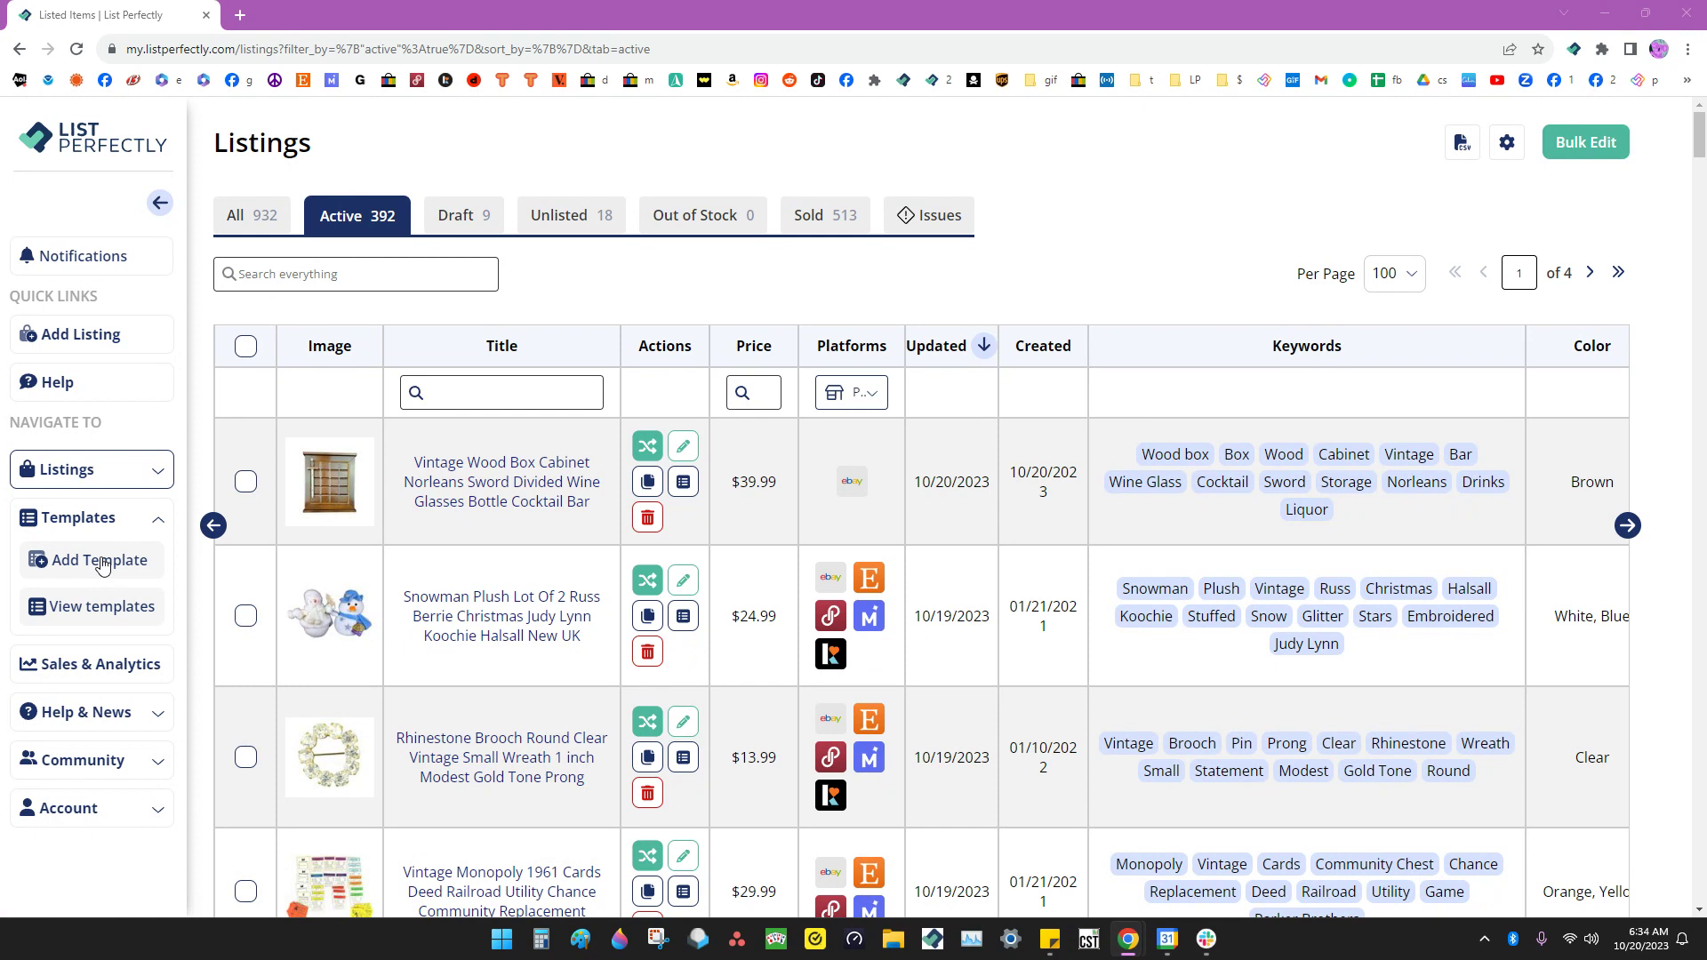
# Add a blank template and title it 'Vintage T-Shirt Brockum Cotton Men XL'.
pyautogui.click(102, 566)
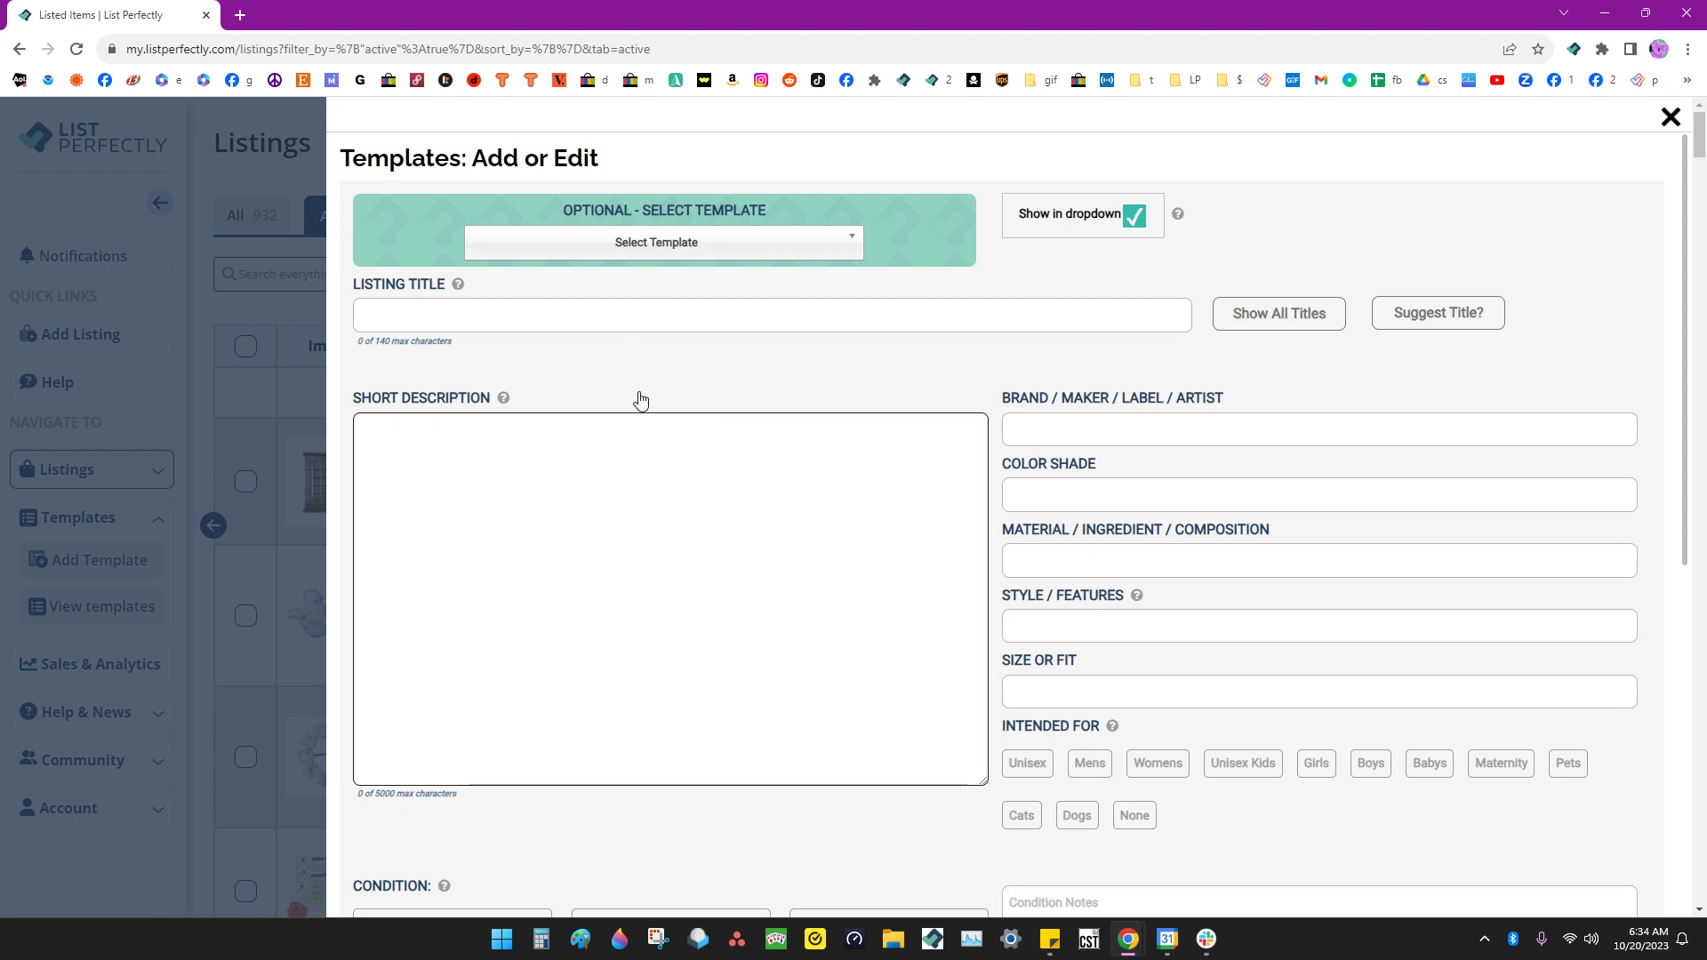
pyautogui.click(604, 323)
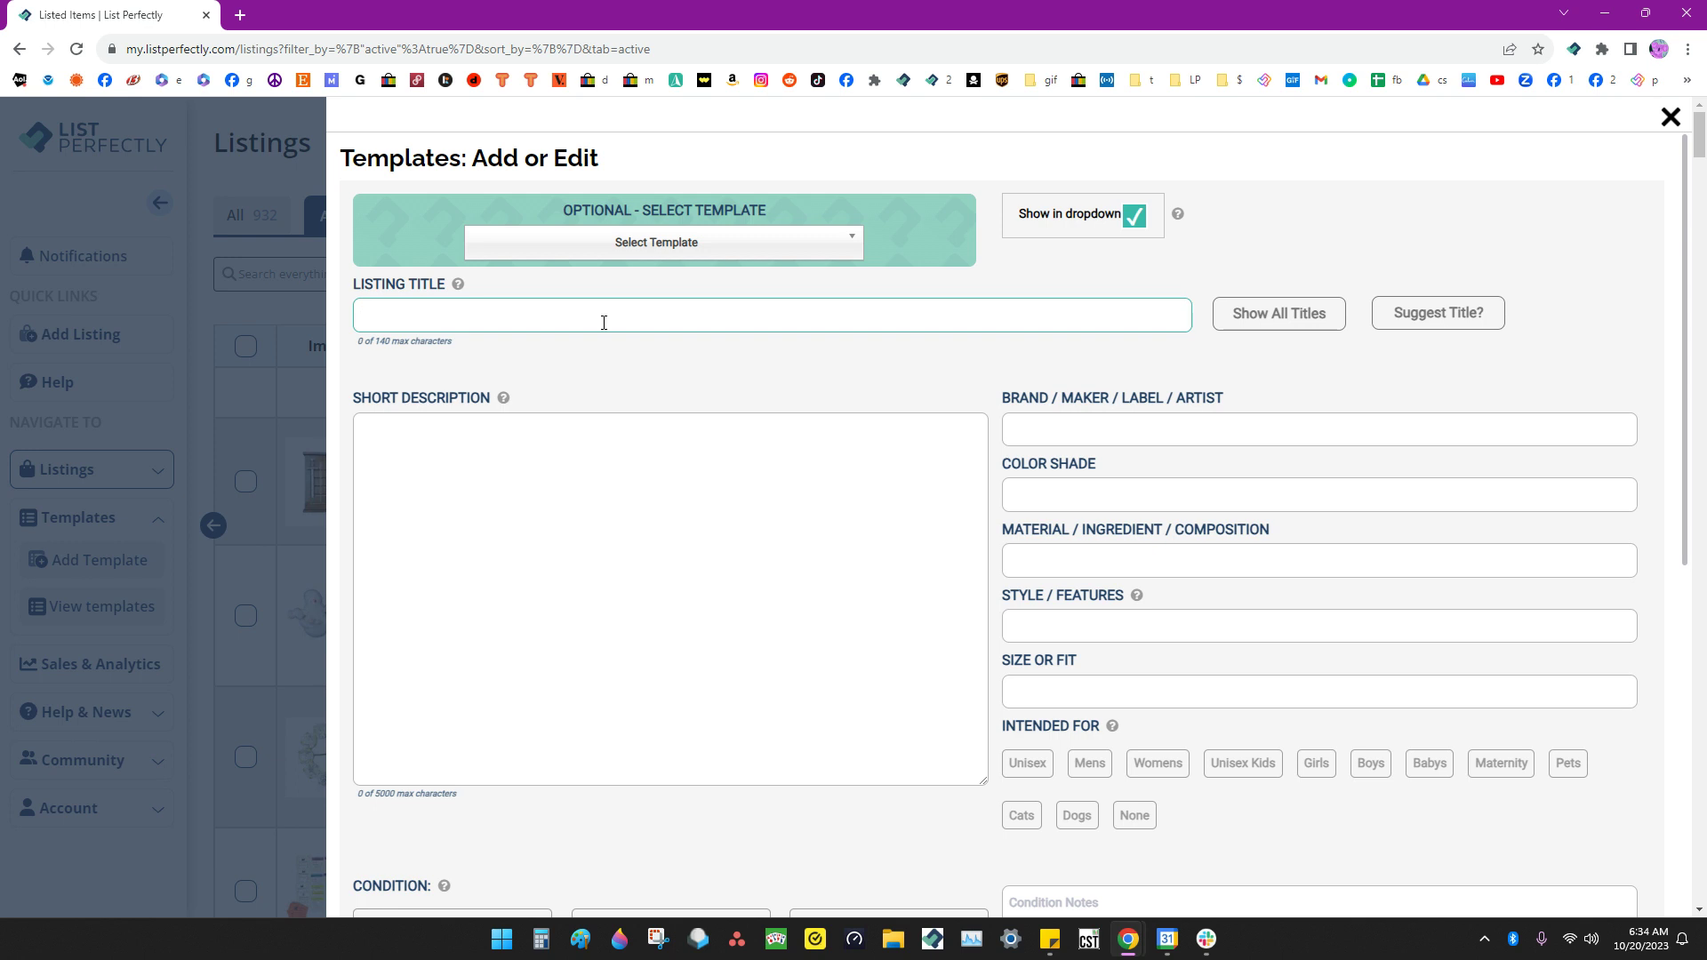
pyautogui.write('Vintage T-Shirt Brockum ')
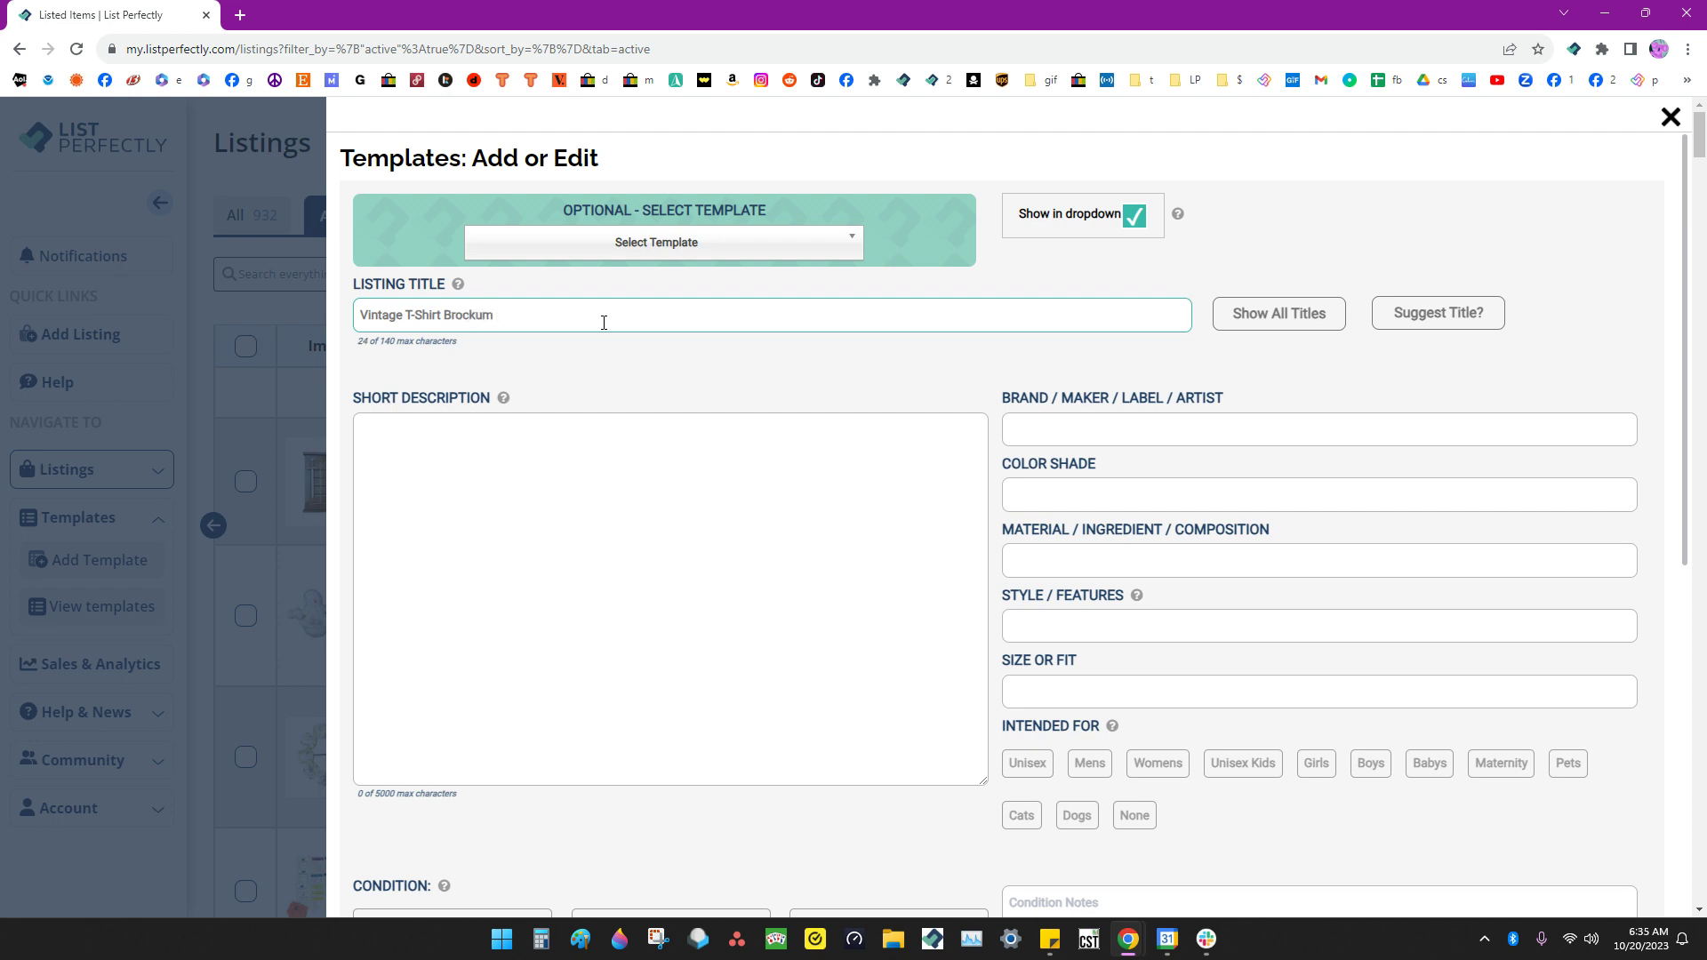
pyautogui.write('Cotton Men XL')
# Enter brand Brockum, material Cotton, style Streetwear and size XL, and mark it for Mens.
pyautogui.click(1029, 429)
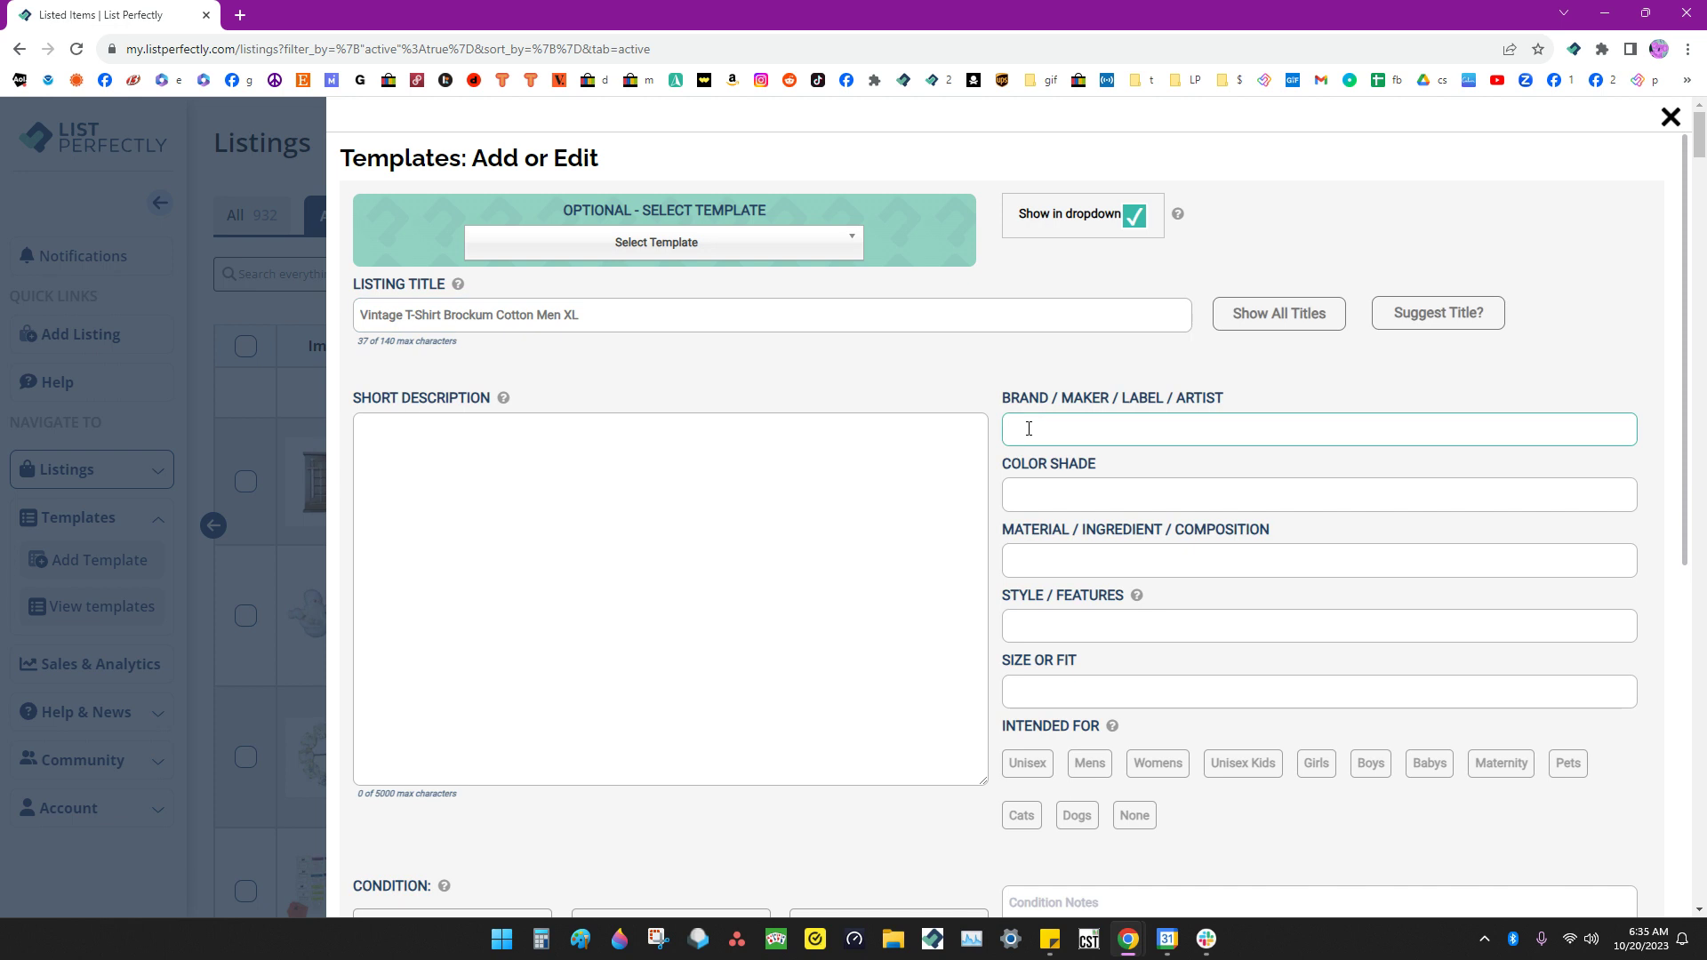
pyautogui.write('Brockum')
pyautogui.press('Tab')
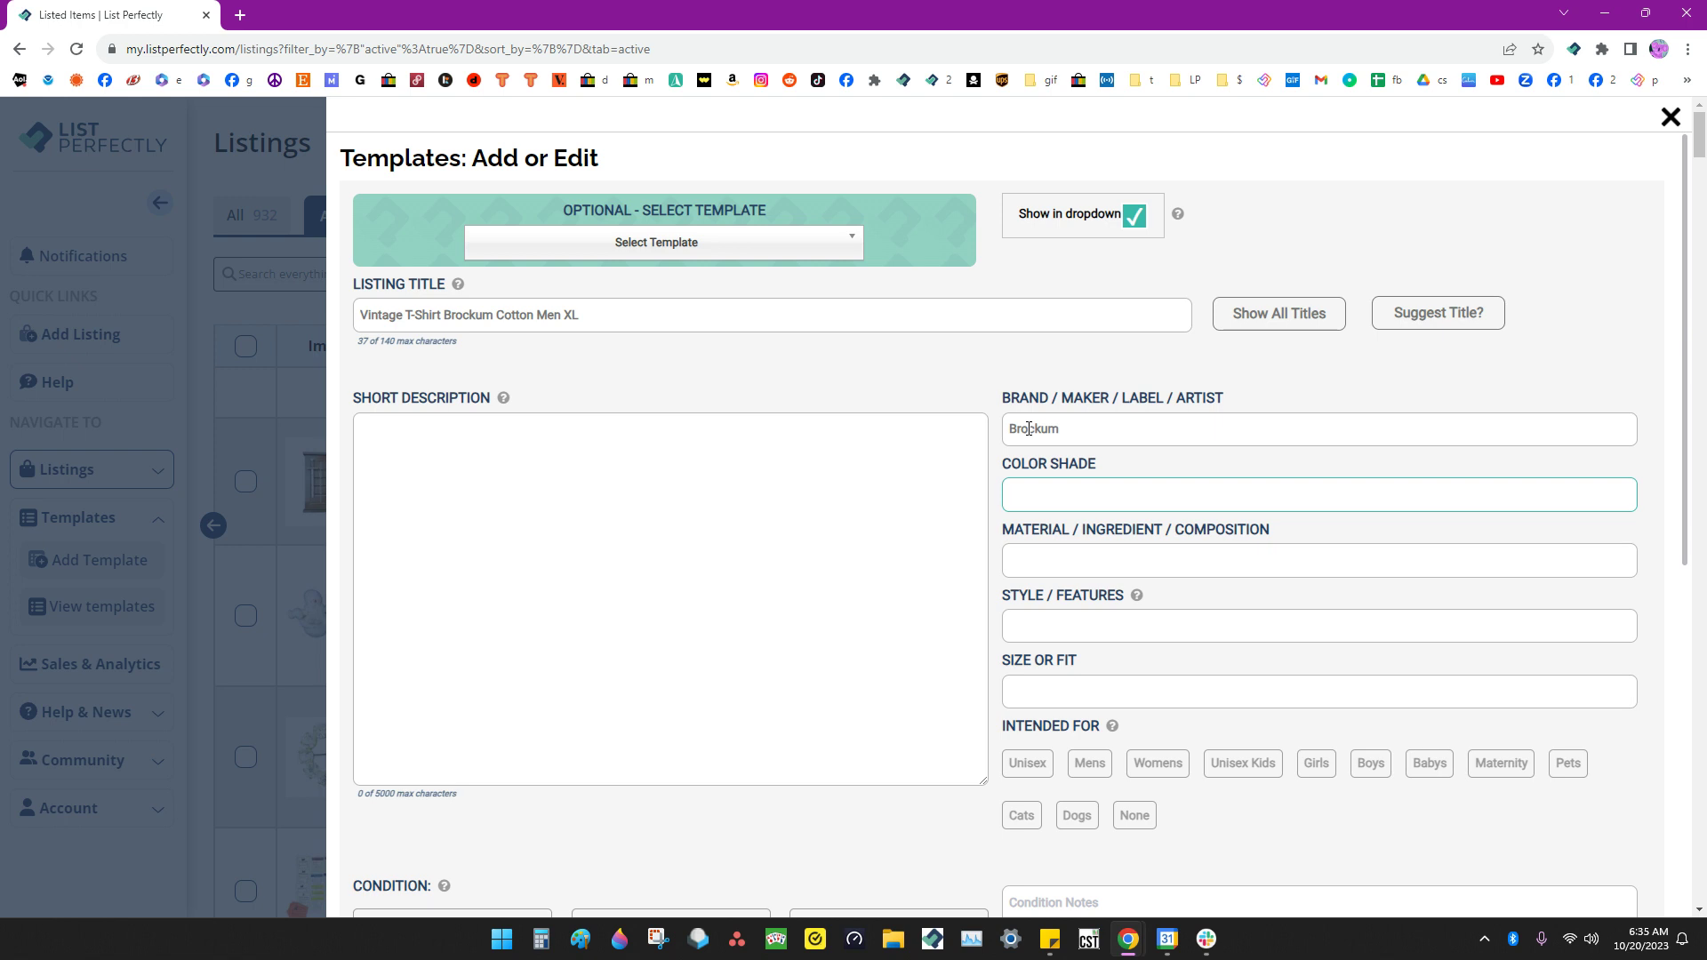
pyautogui.click(1112, 563)
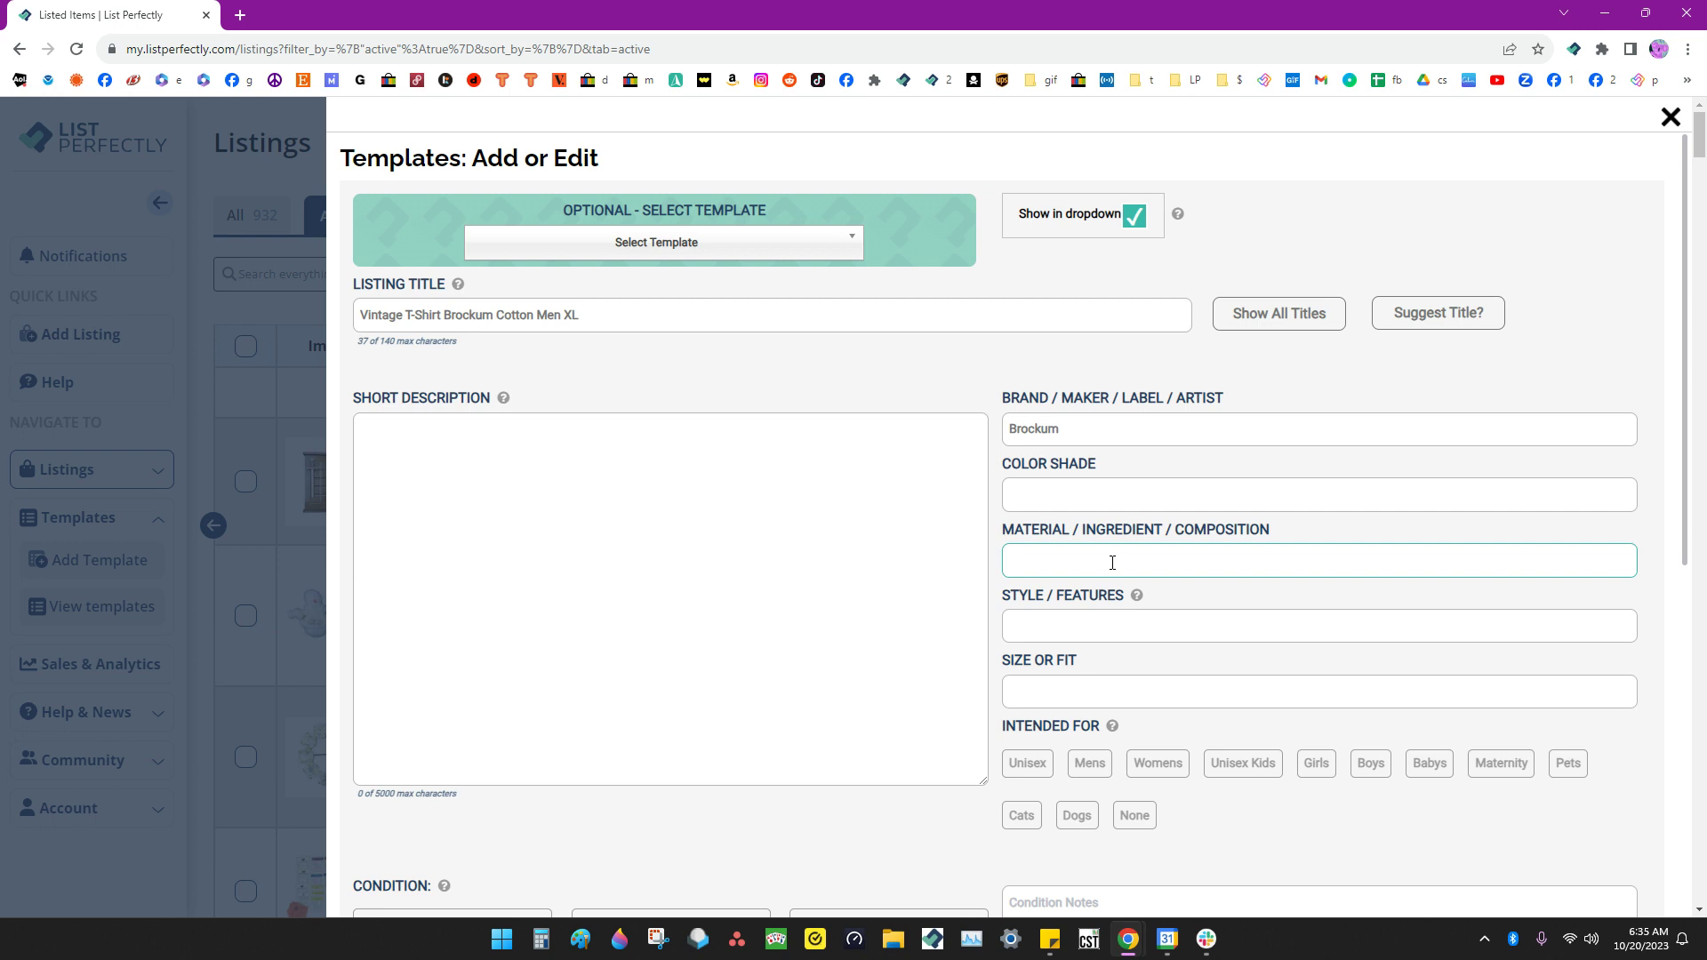
pyautogui.write('Cotton')
pyautogui.press('Tab')
pyautogui.write('S')
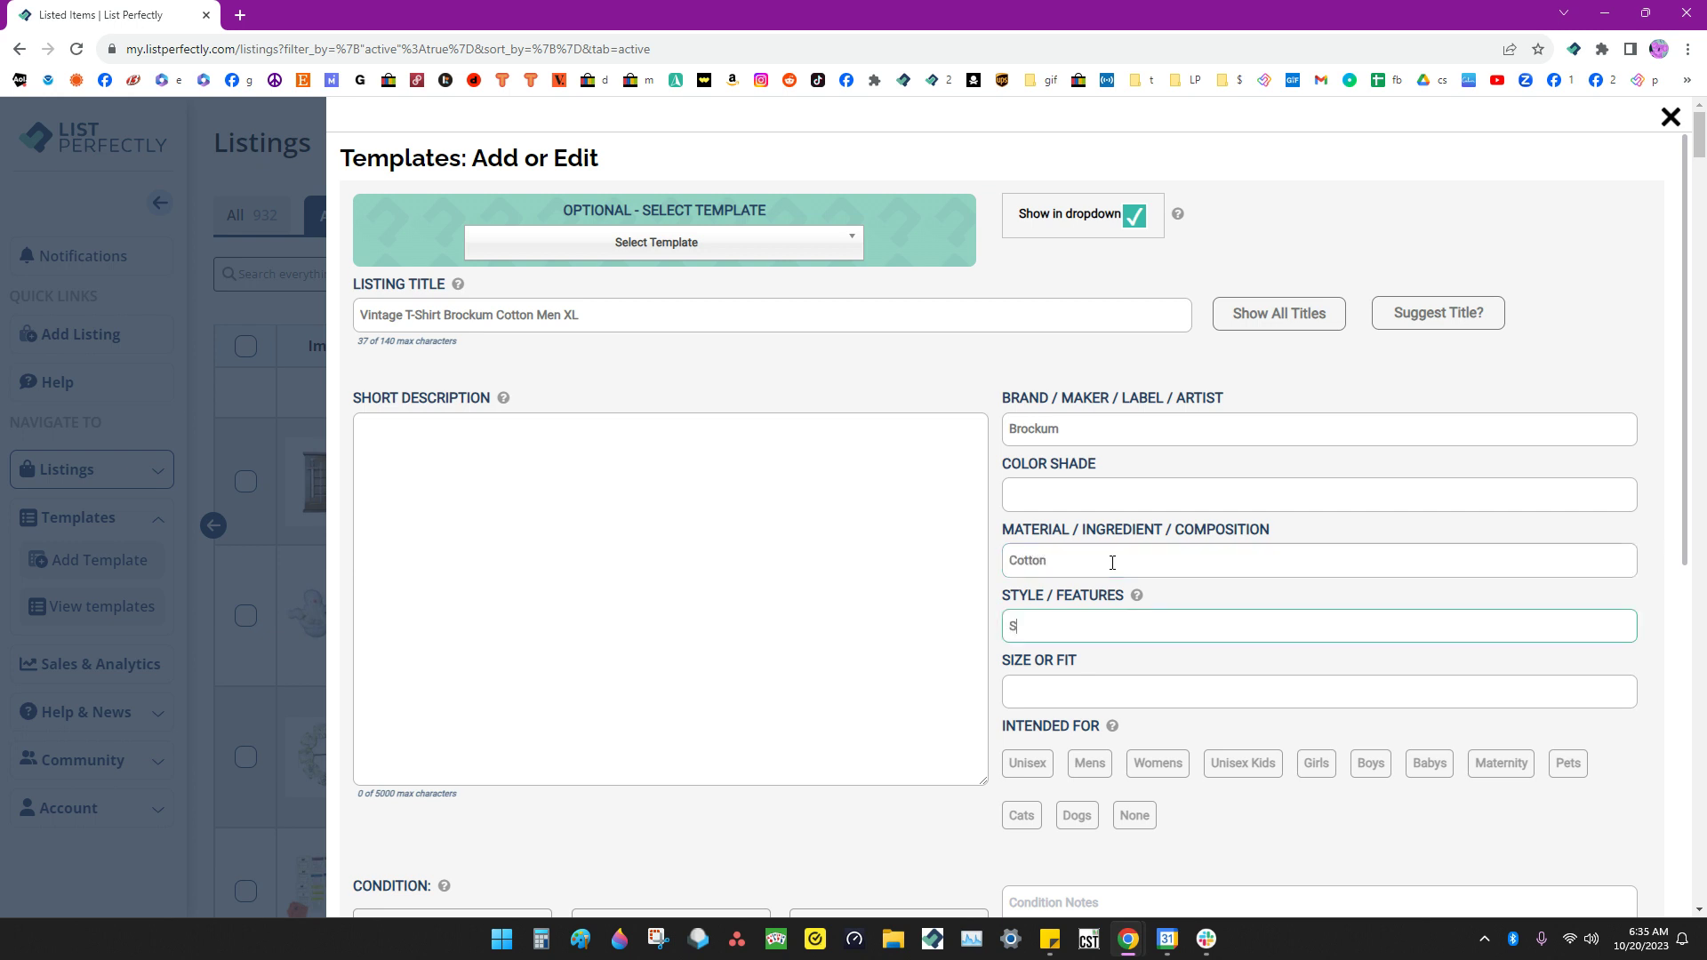
pyautogui.write('treetwa')
pyautogui.write('ar')
pyautogui.press('Tab')
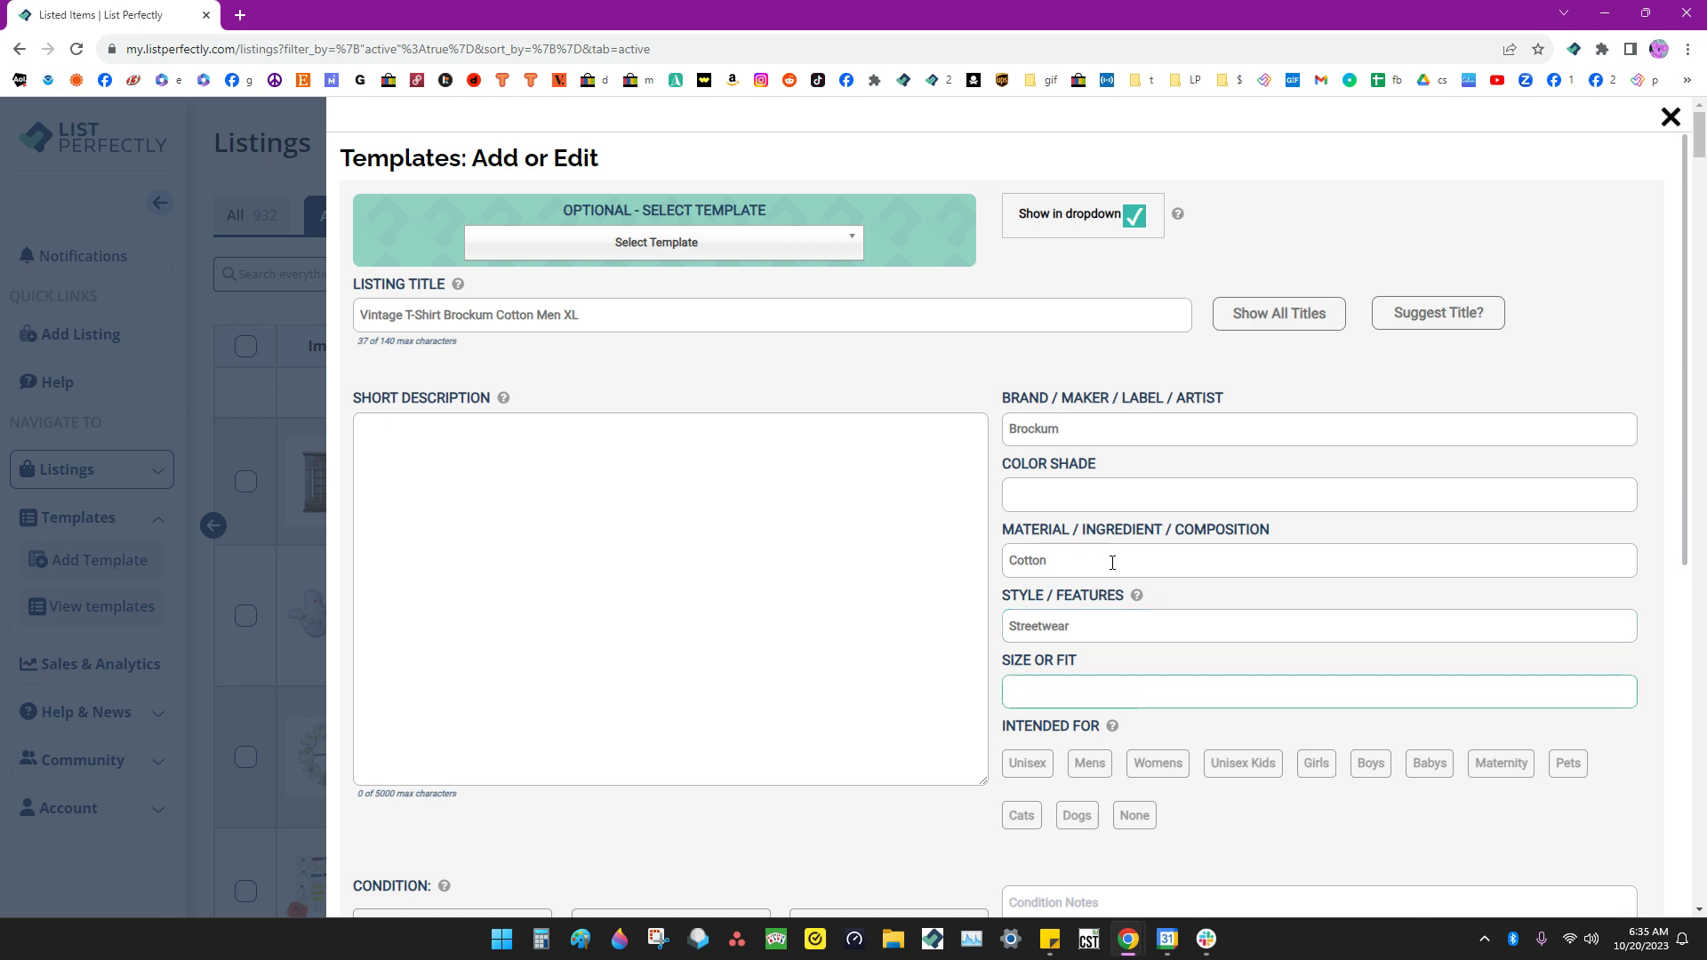
pyautogui.write('XL')
pyautogui.click(1090, 763)
pyautogui.click(746, 509)
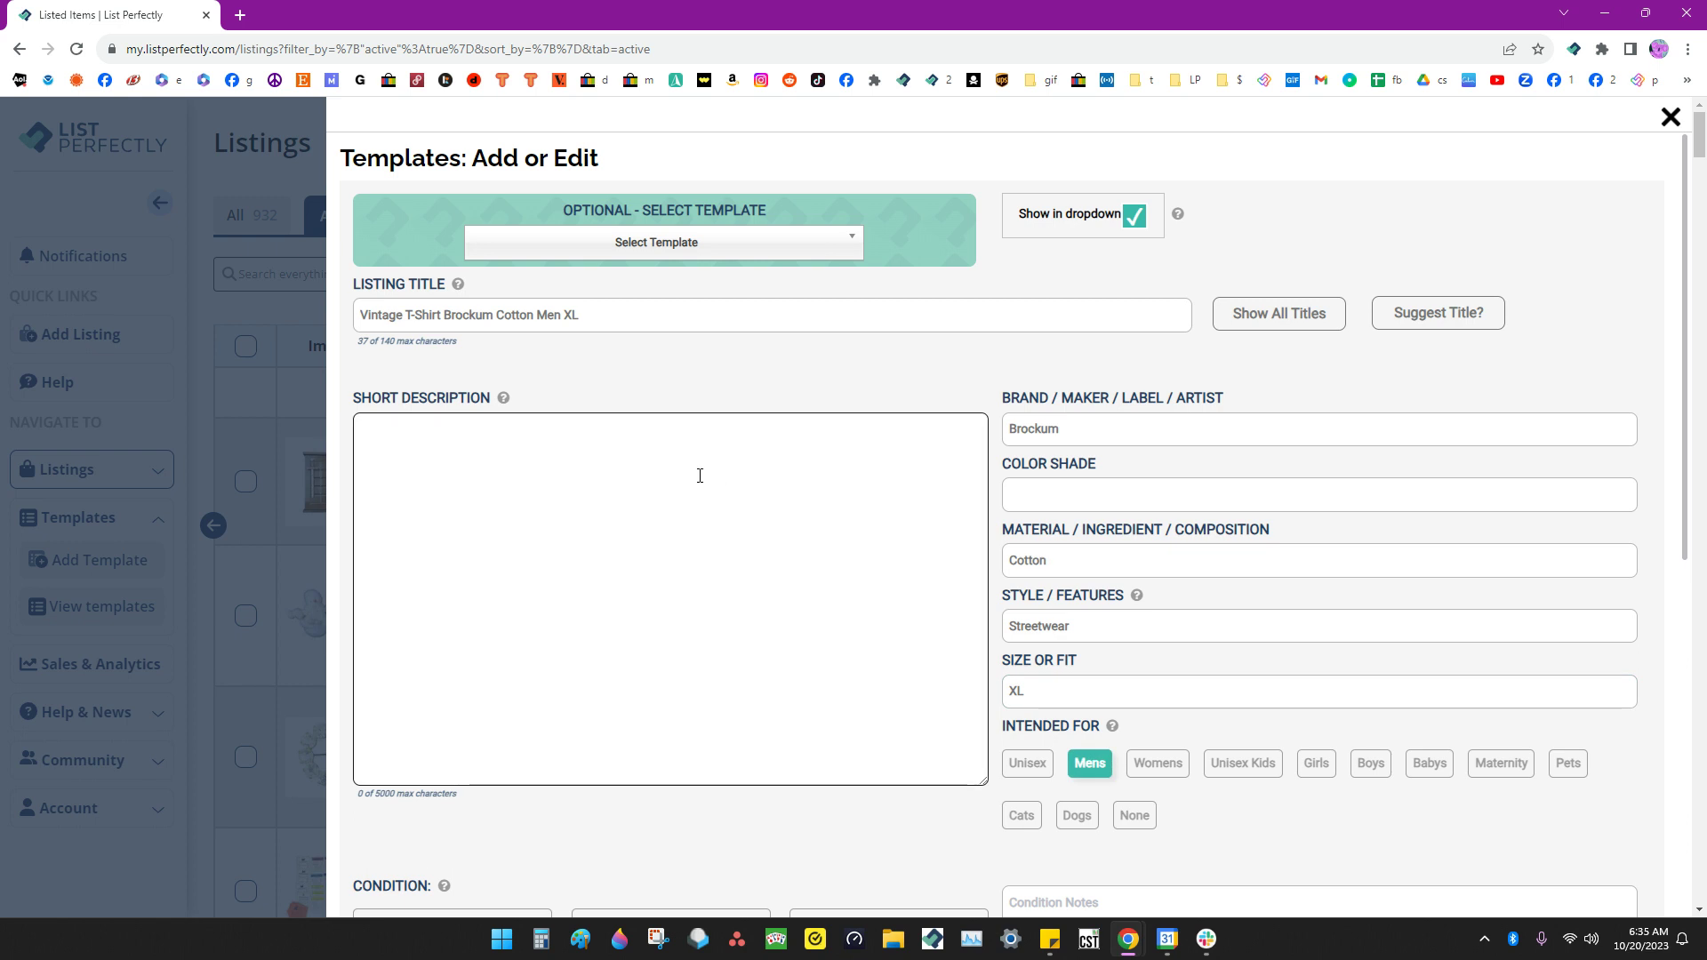
# Write the short description 'Don't forget to fill in color'.
pyautogui.click(677, 457)
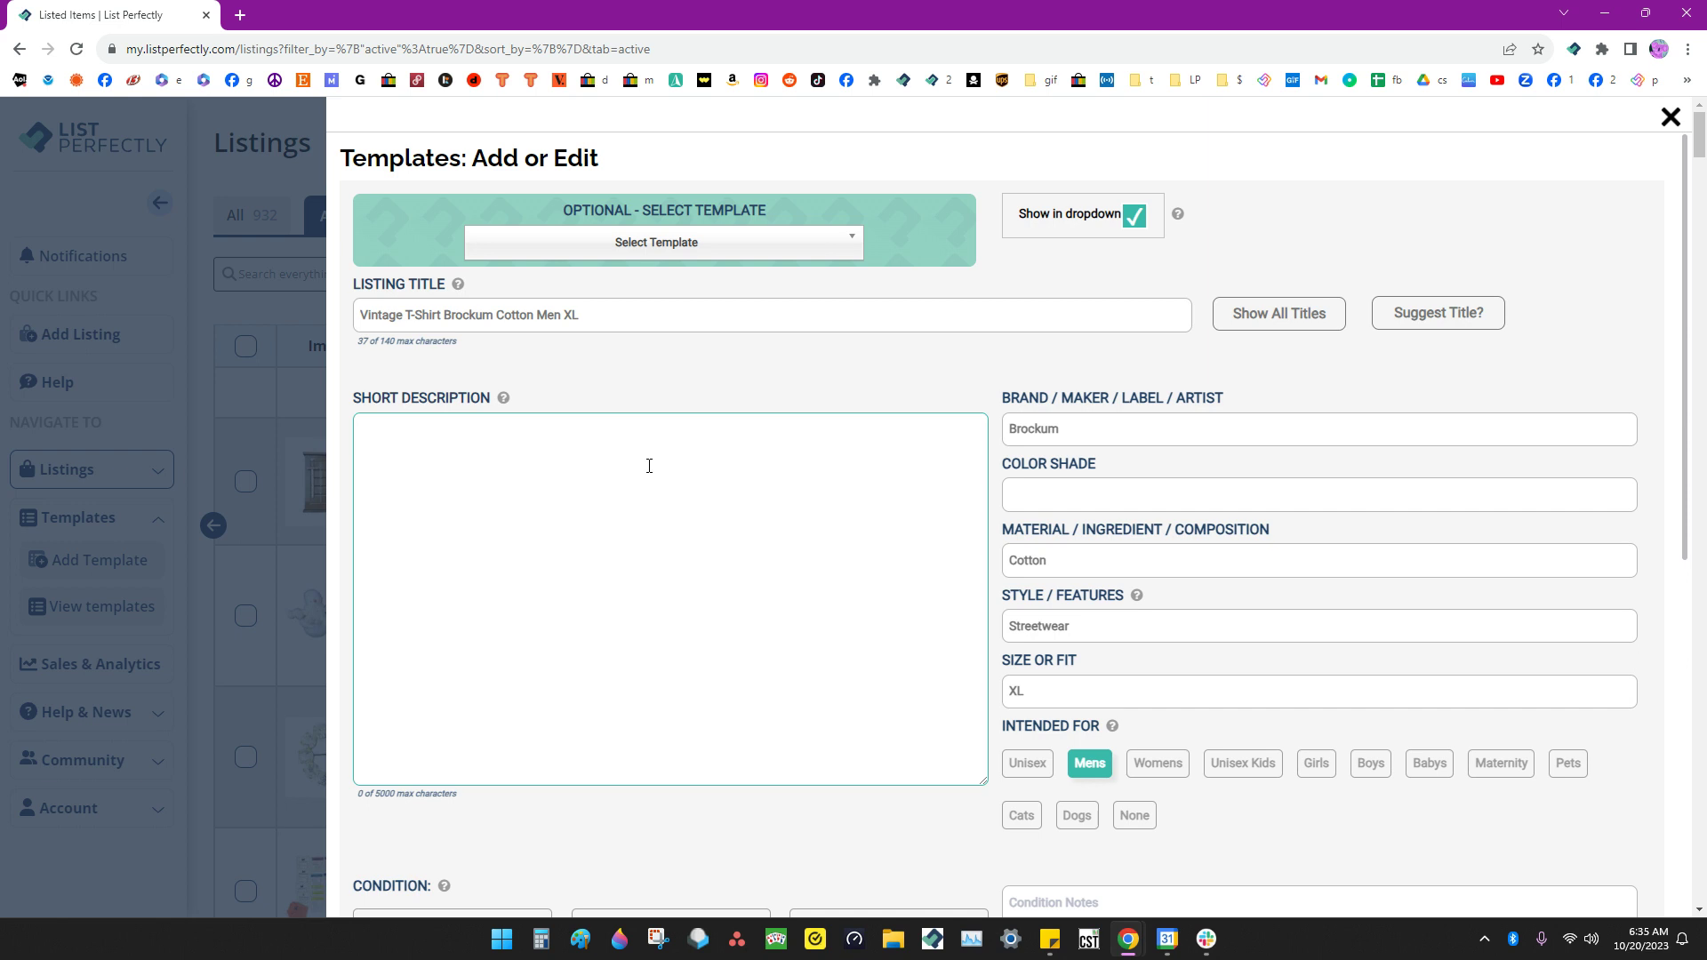
pyautogui.write("Don't forget to fill in color")
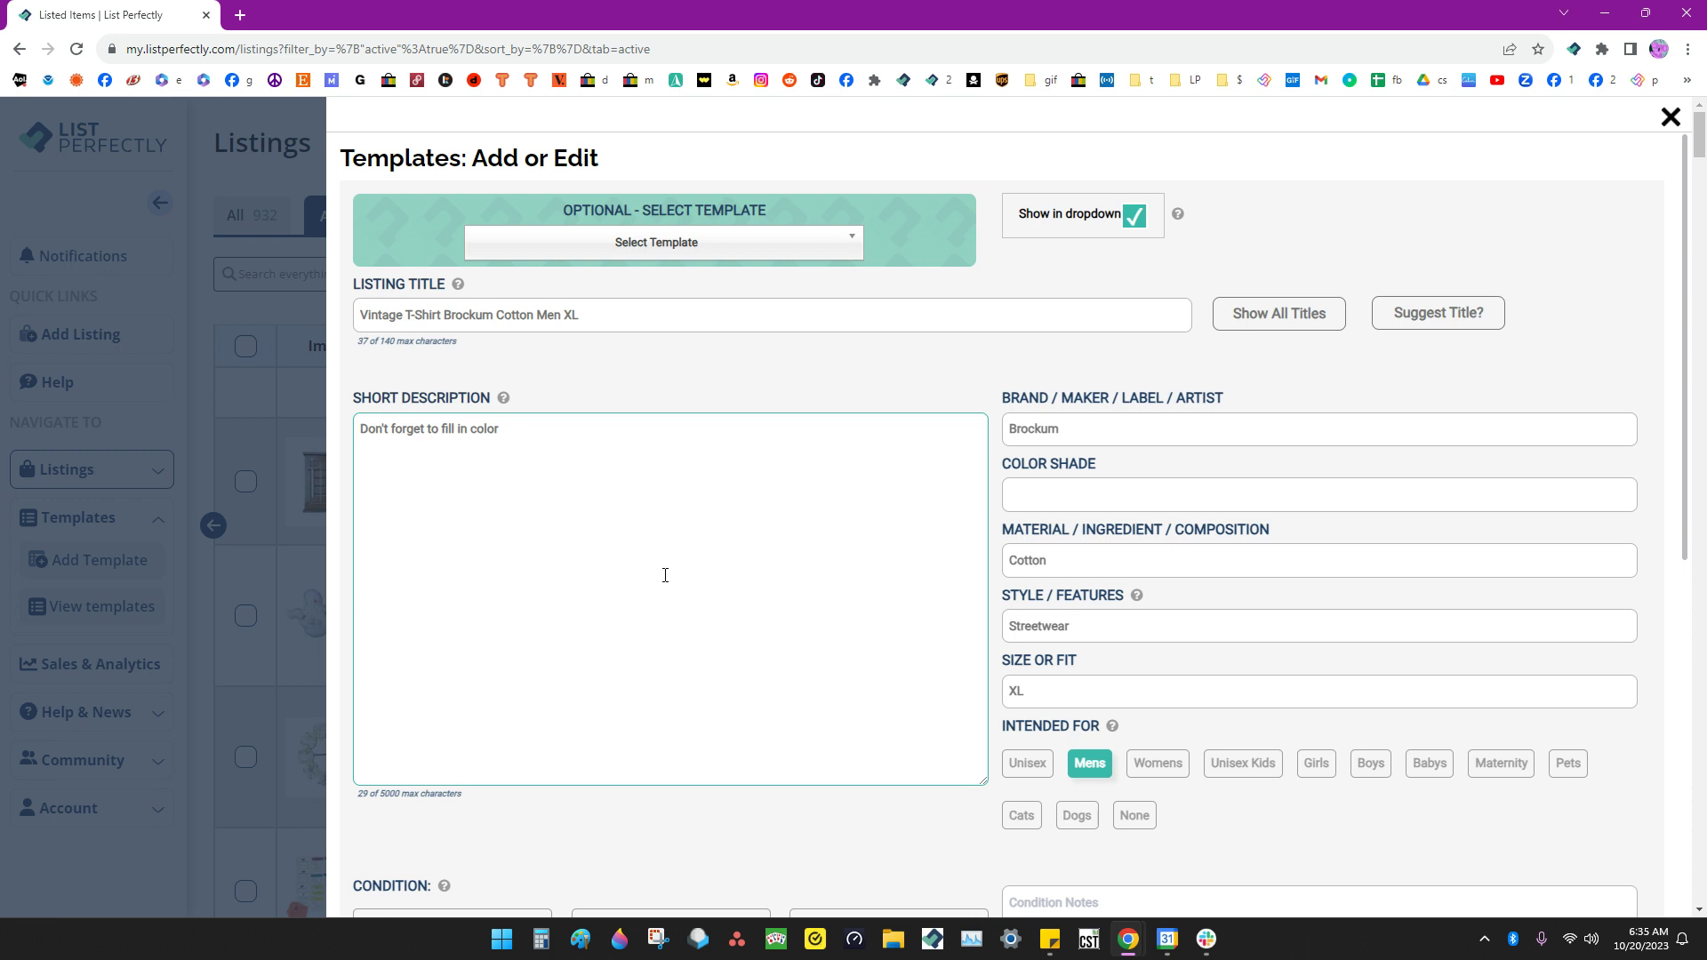
# Set condition to Pre-Owned, Good, with condition notes 'No stains, no holes'.
pyautogui.scroll(-5, 660, 572)
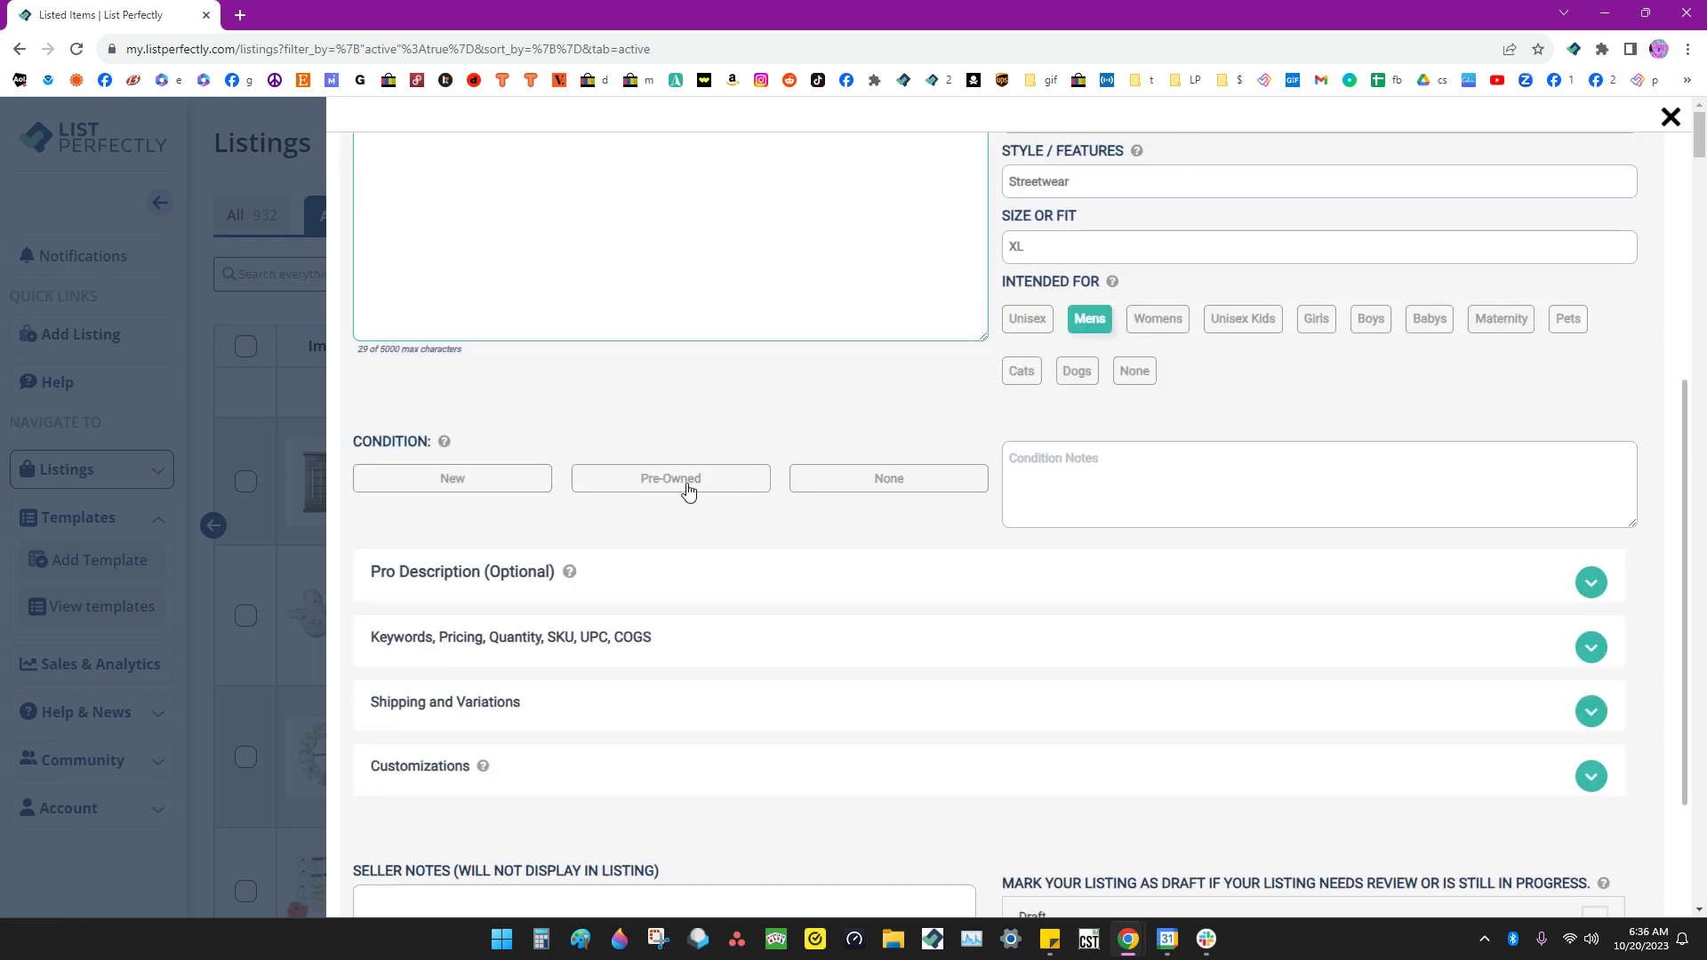
pyautogui.click(689, 486)
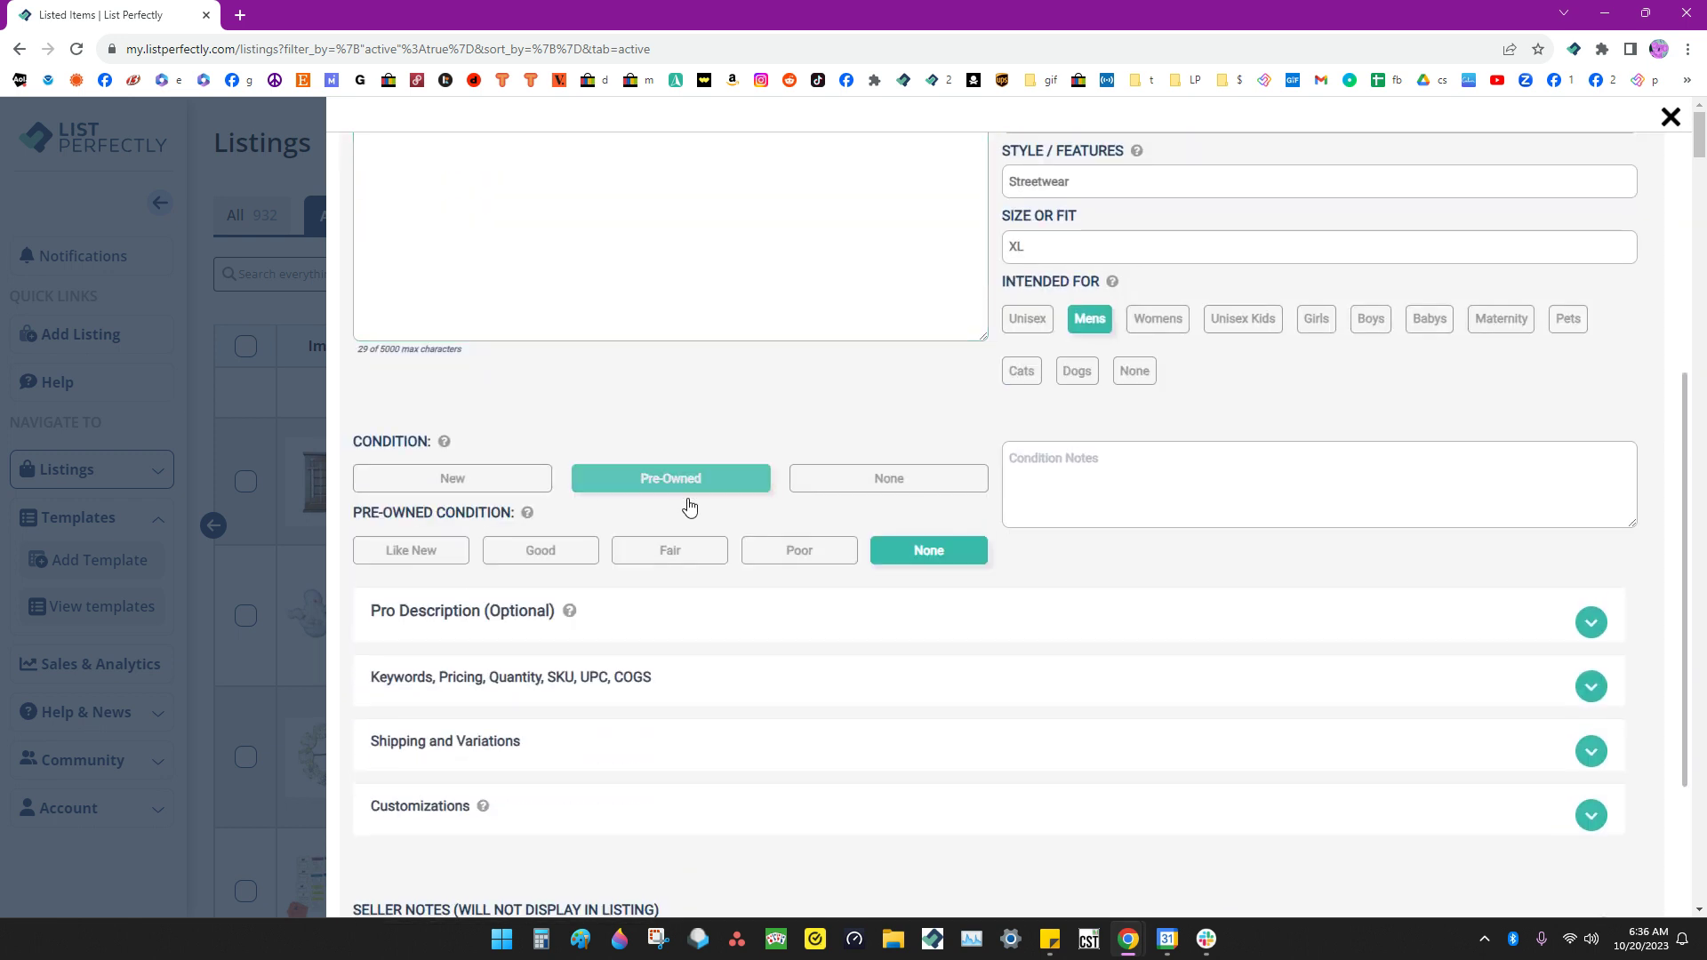
pyautogui.click(574, 555)
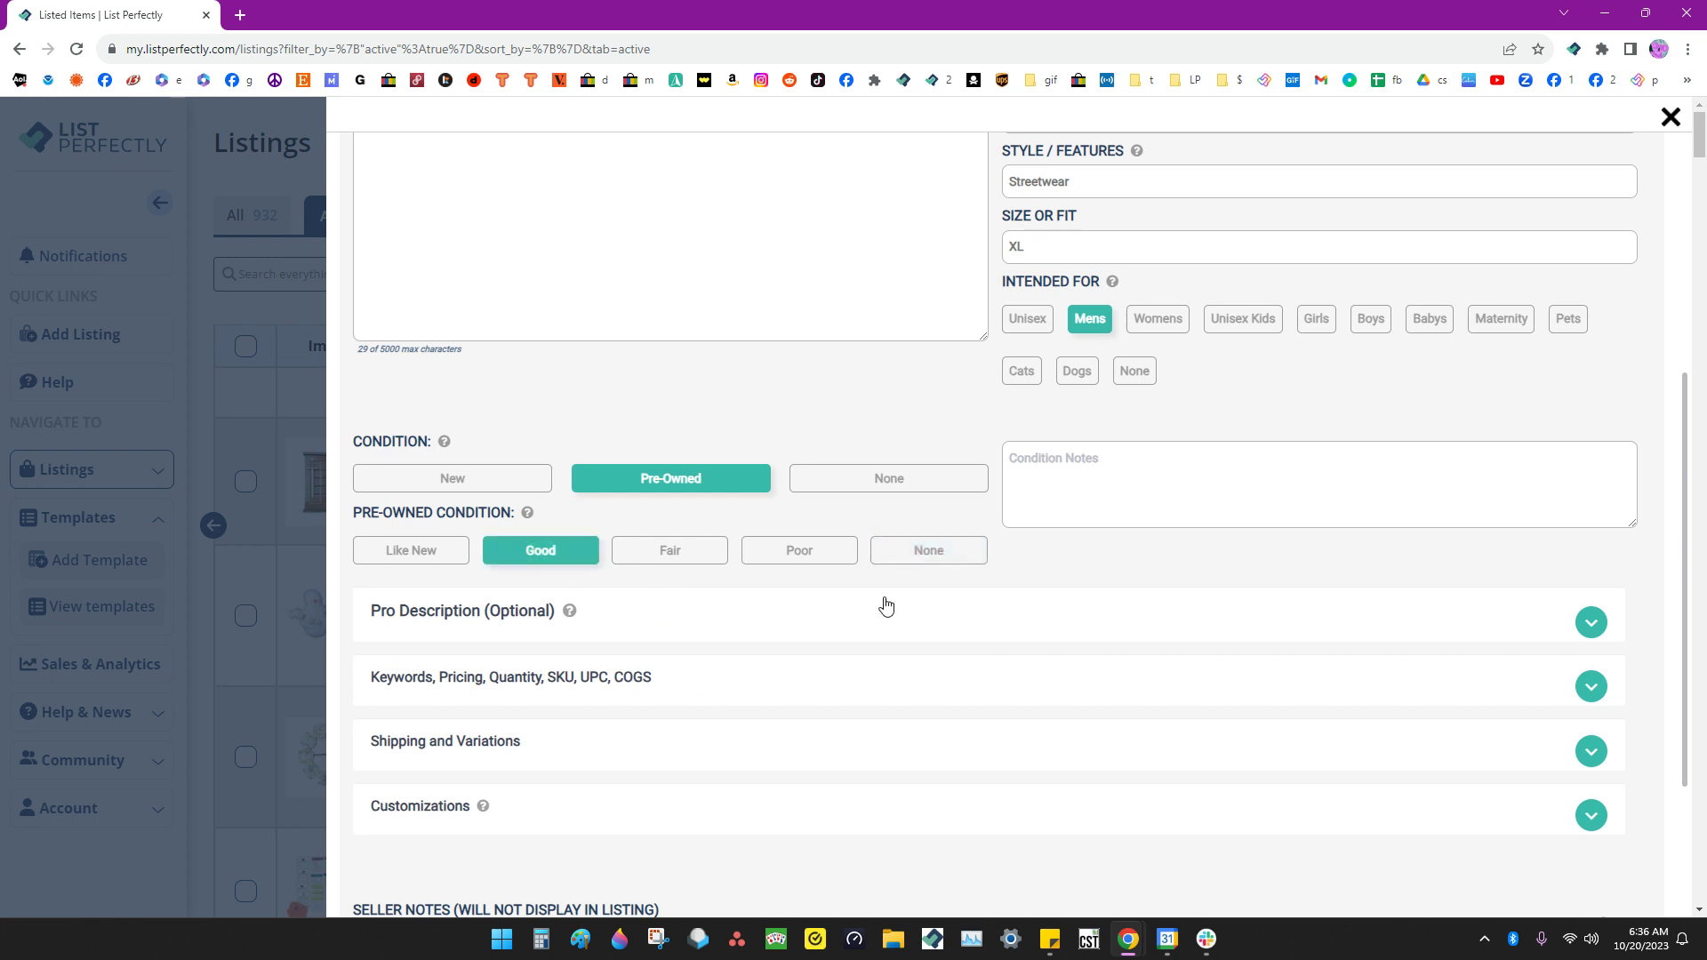
pyautogui.click(1087, 454)
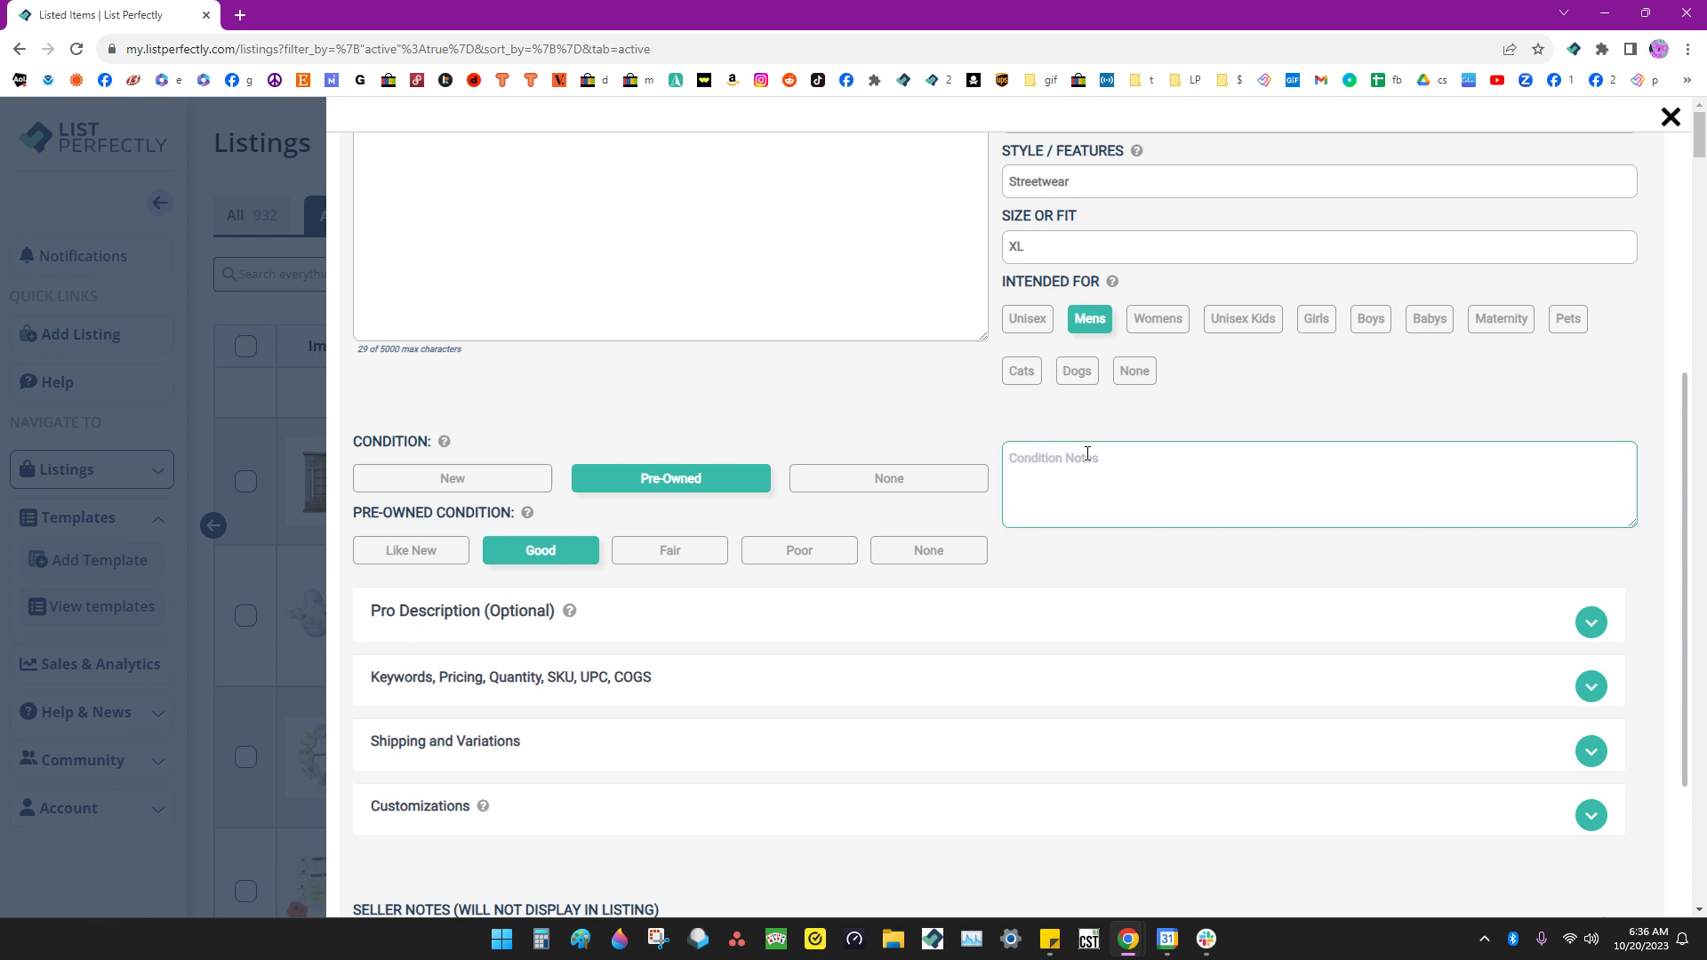
pyautogui.write('No stains, no holes')
# Expand Keywords and Pricing and enter COGS $20.00 and price $500.00.
pyautogui.scroll(-2, 491, 578)
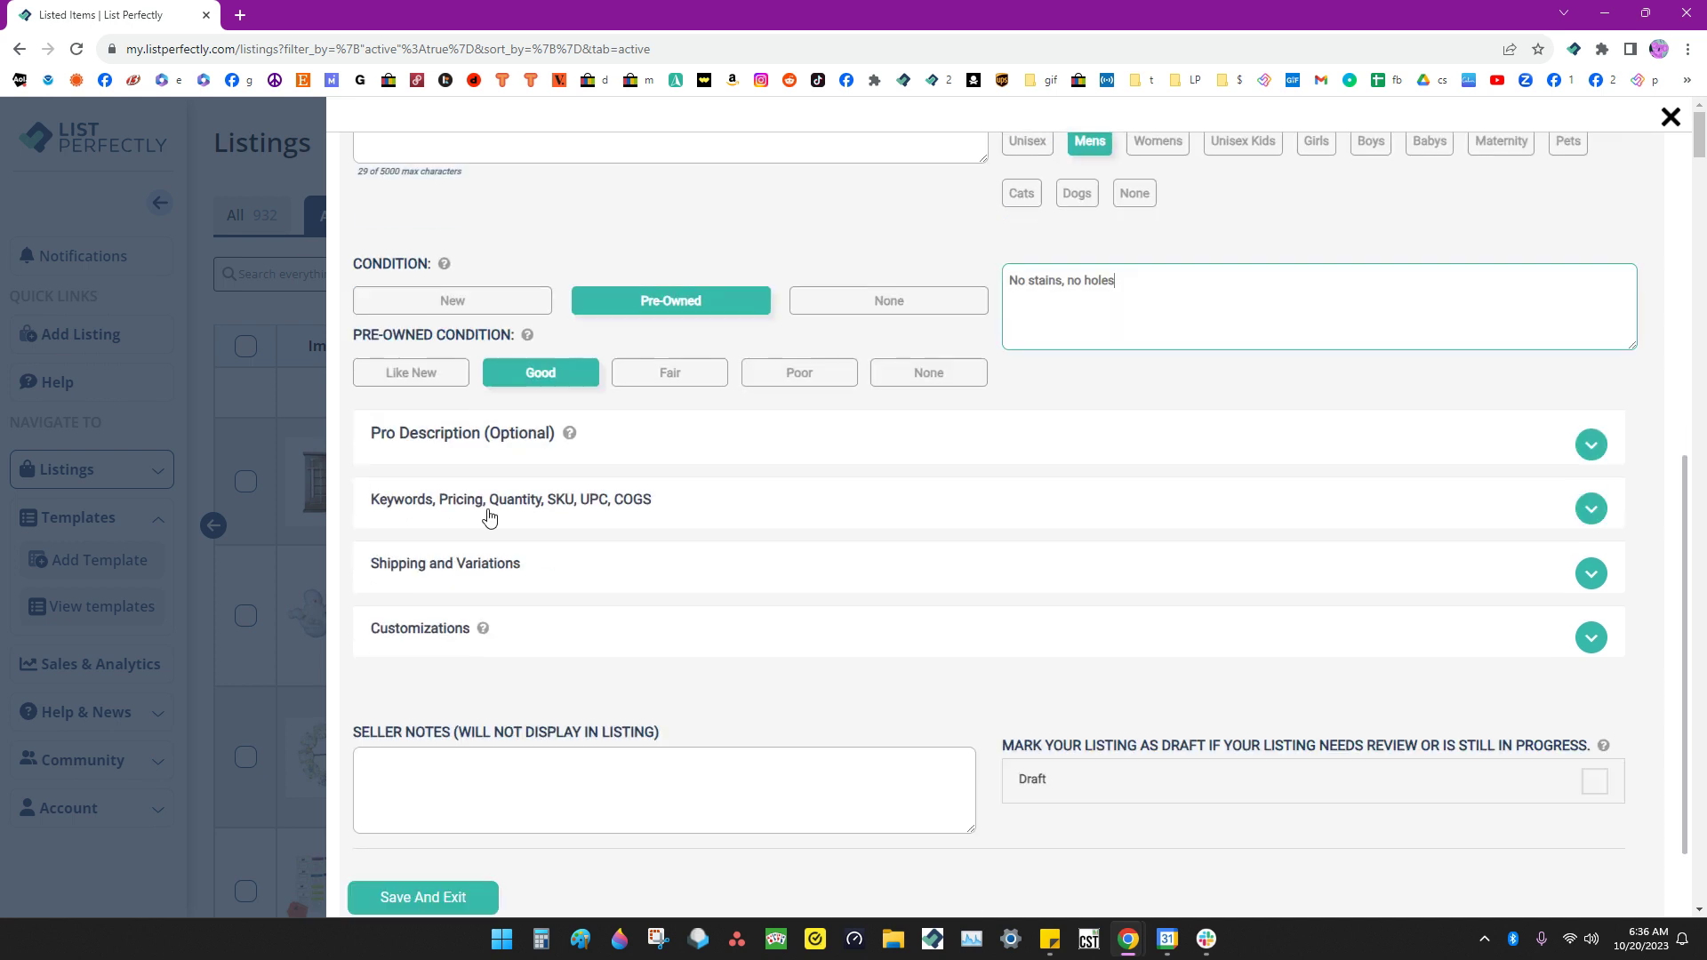
pyautogui.click(488, 516)
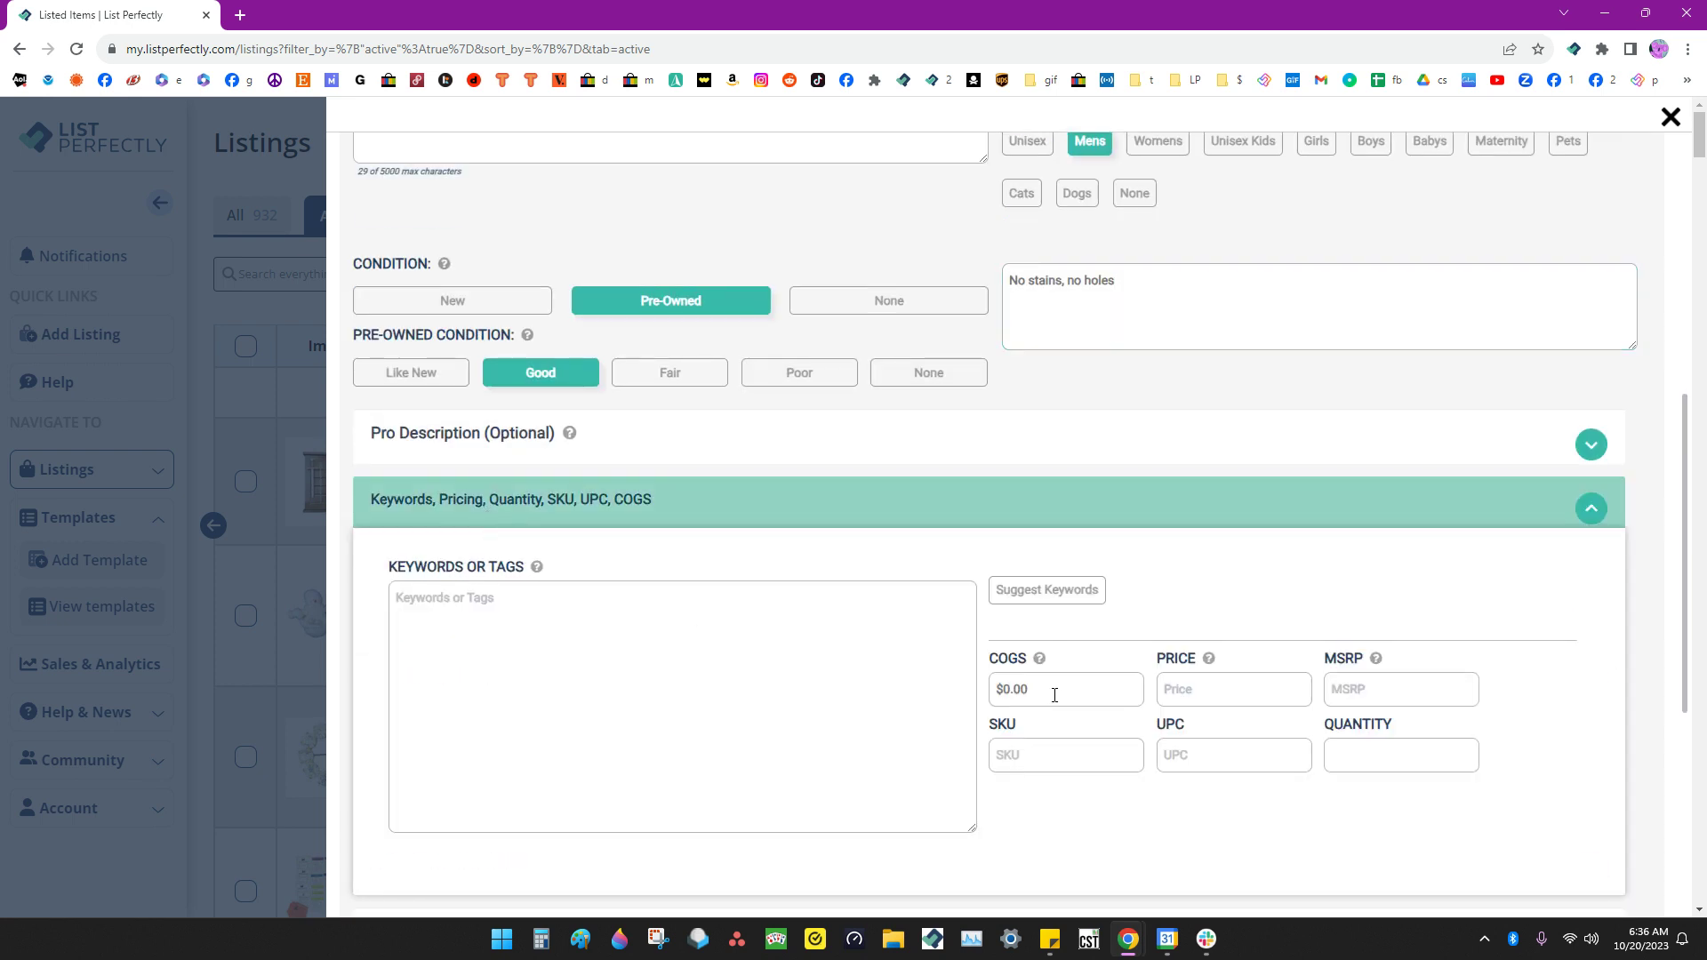
pyautogui.click(1021, 694)
pyautogui.write('20.')
pyautogui.write('500.00')
pyautogui.press('Tab')
# Set SKU SH1 and quantity 1, then generate suggested keywords from the product details.
pyautogui.click(1022, 755)
pyautogui.write('SH1')
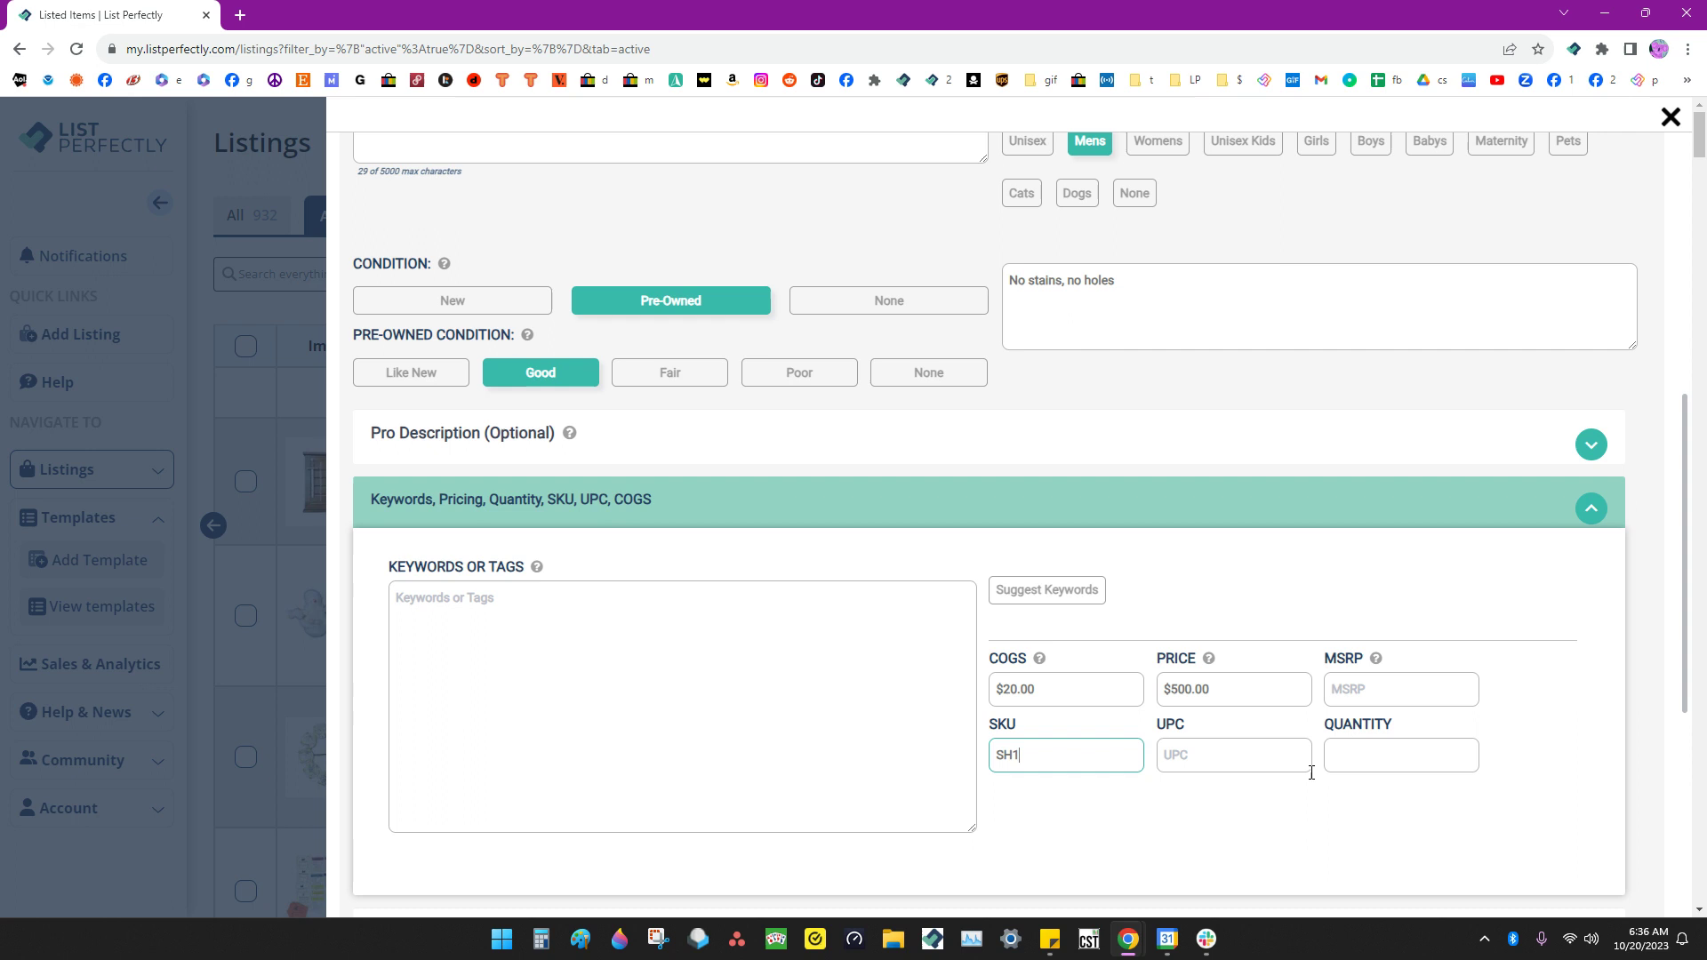
pyautogui.click(1374, 758)
pyautogui.write('1')
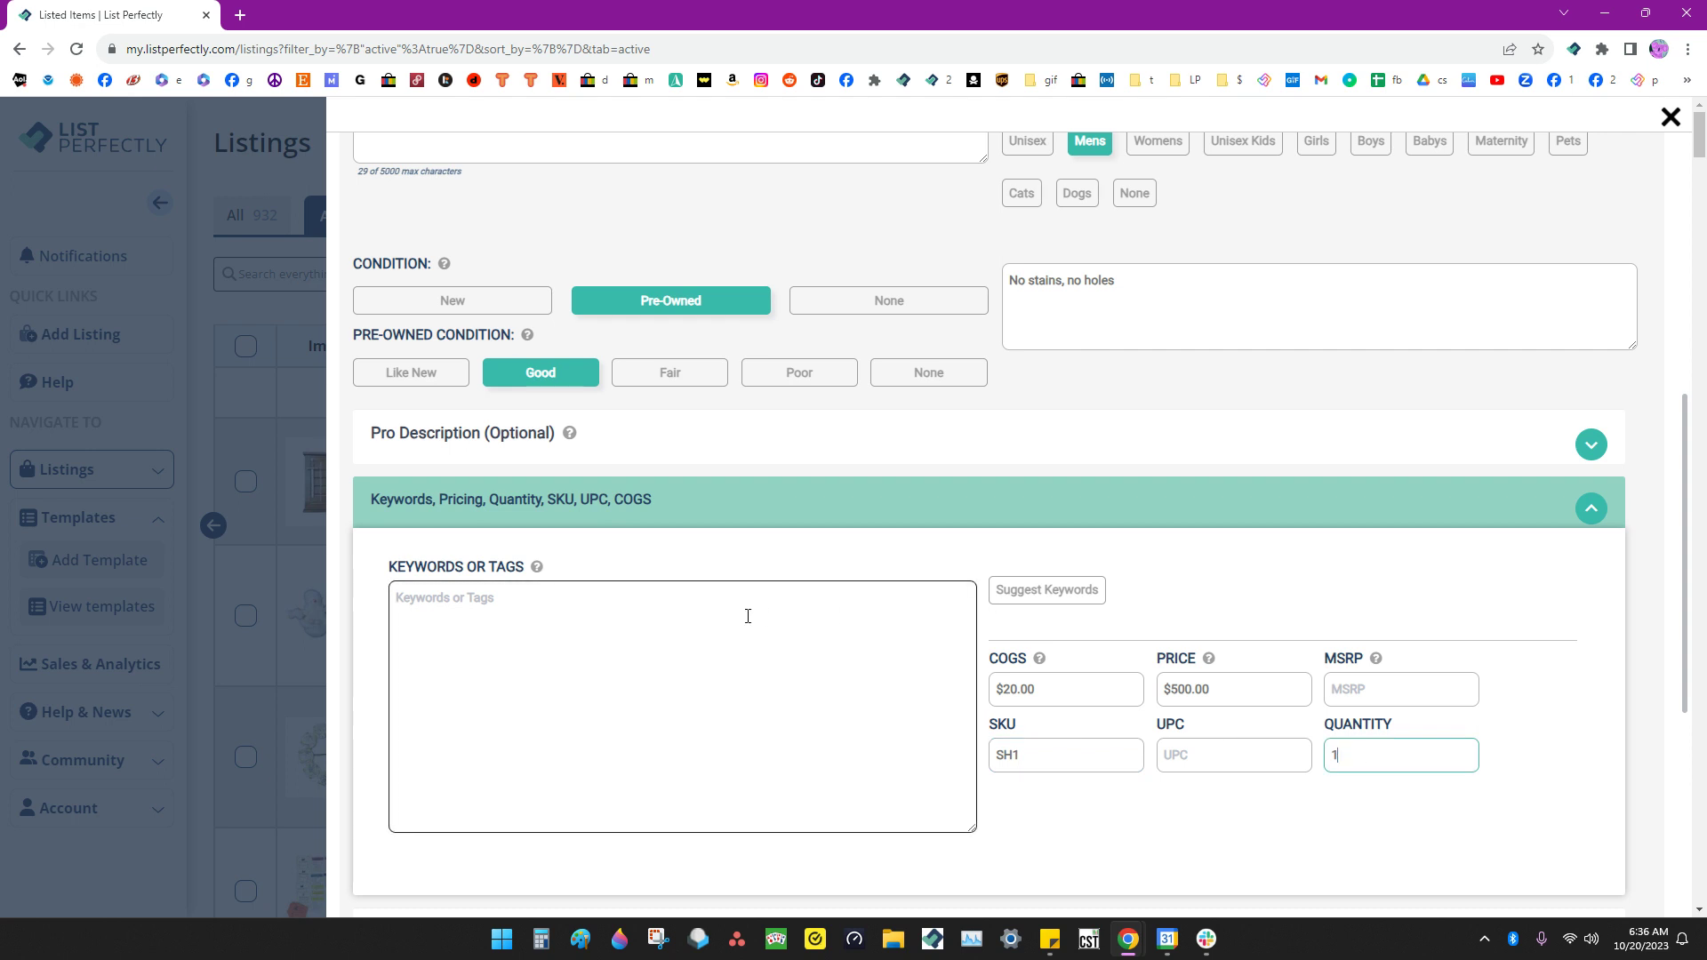
pyautogui.click(1062, 590)
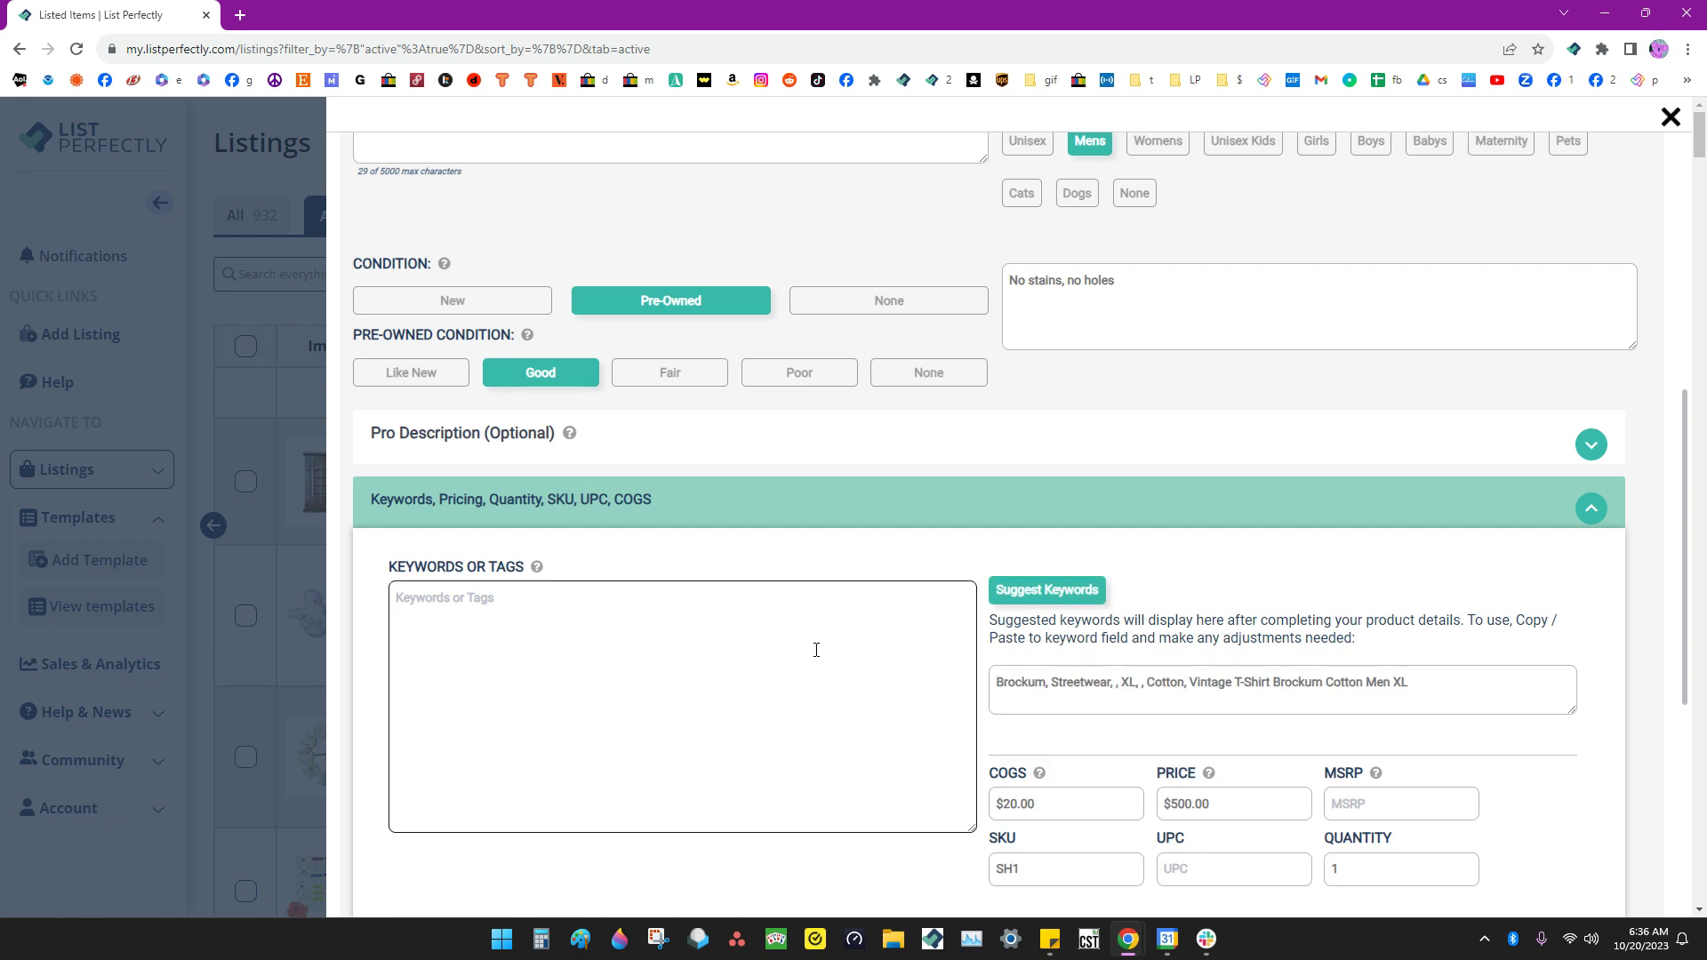
# Fill the Keywords field with 'Vintage, T-shirt, Brockum, XL, Men, Cotton'.
pyautogui.scroll(7, 763, 570)
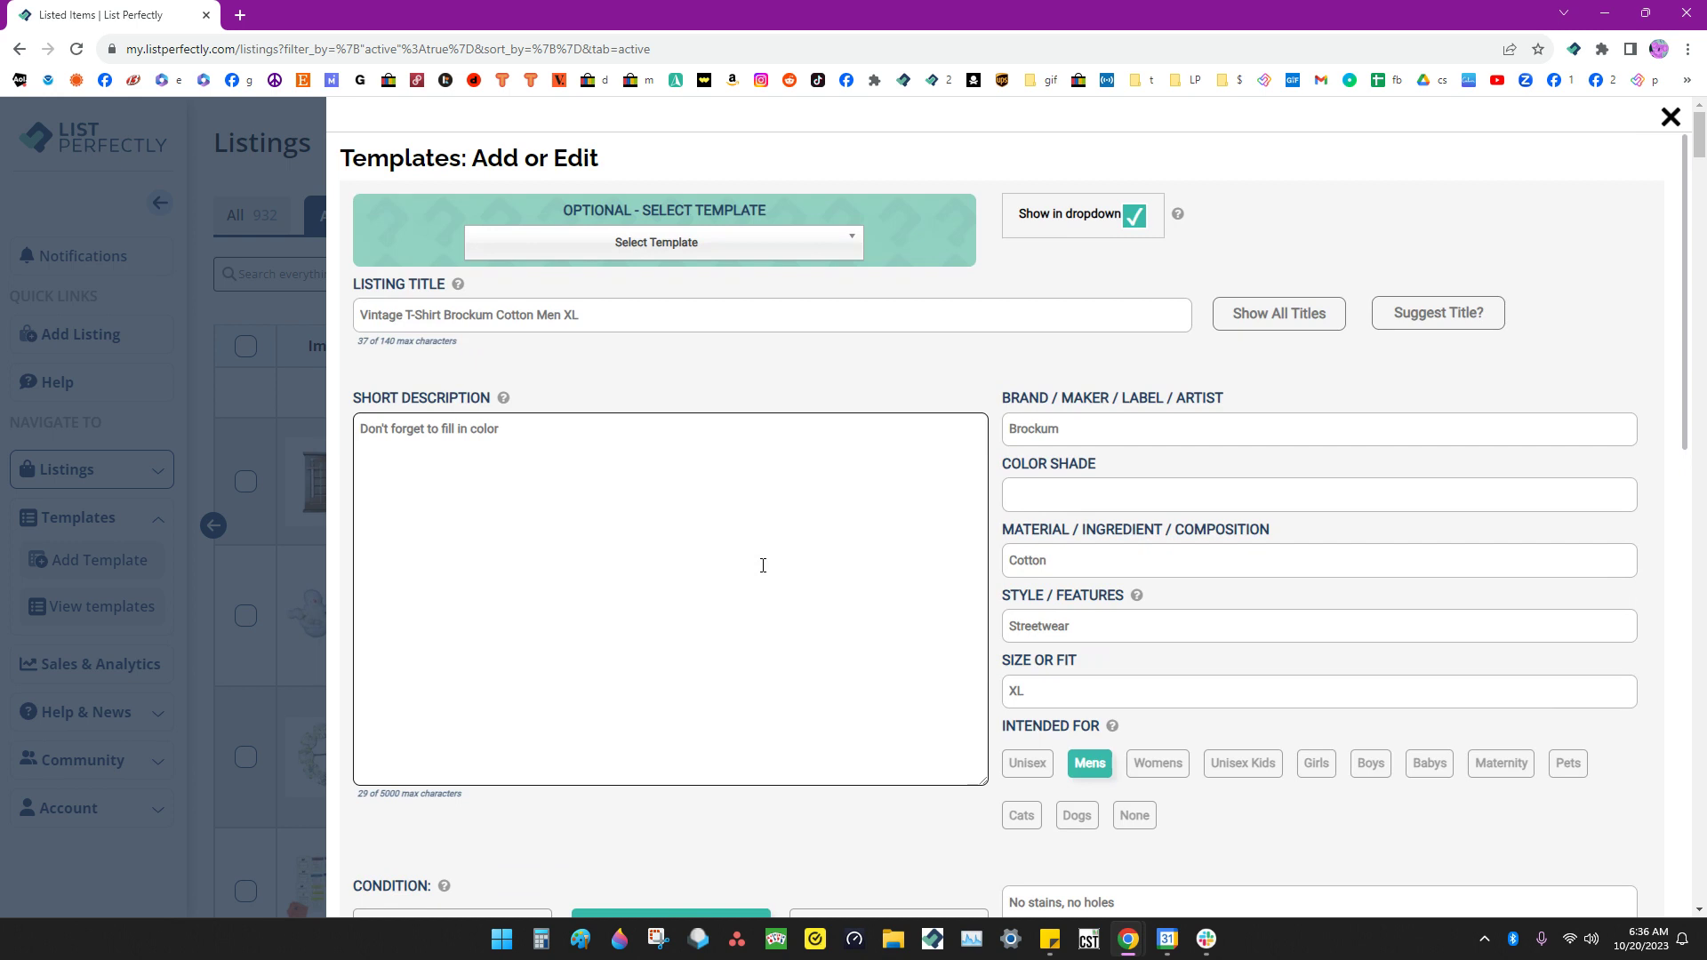
pyautogui.scroll(-6, 801, 498)
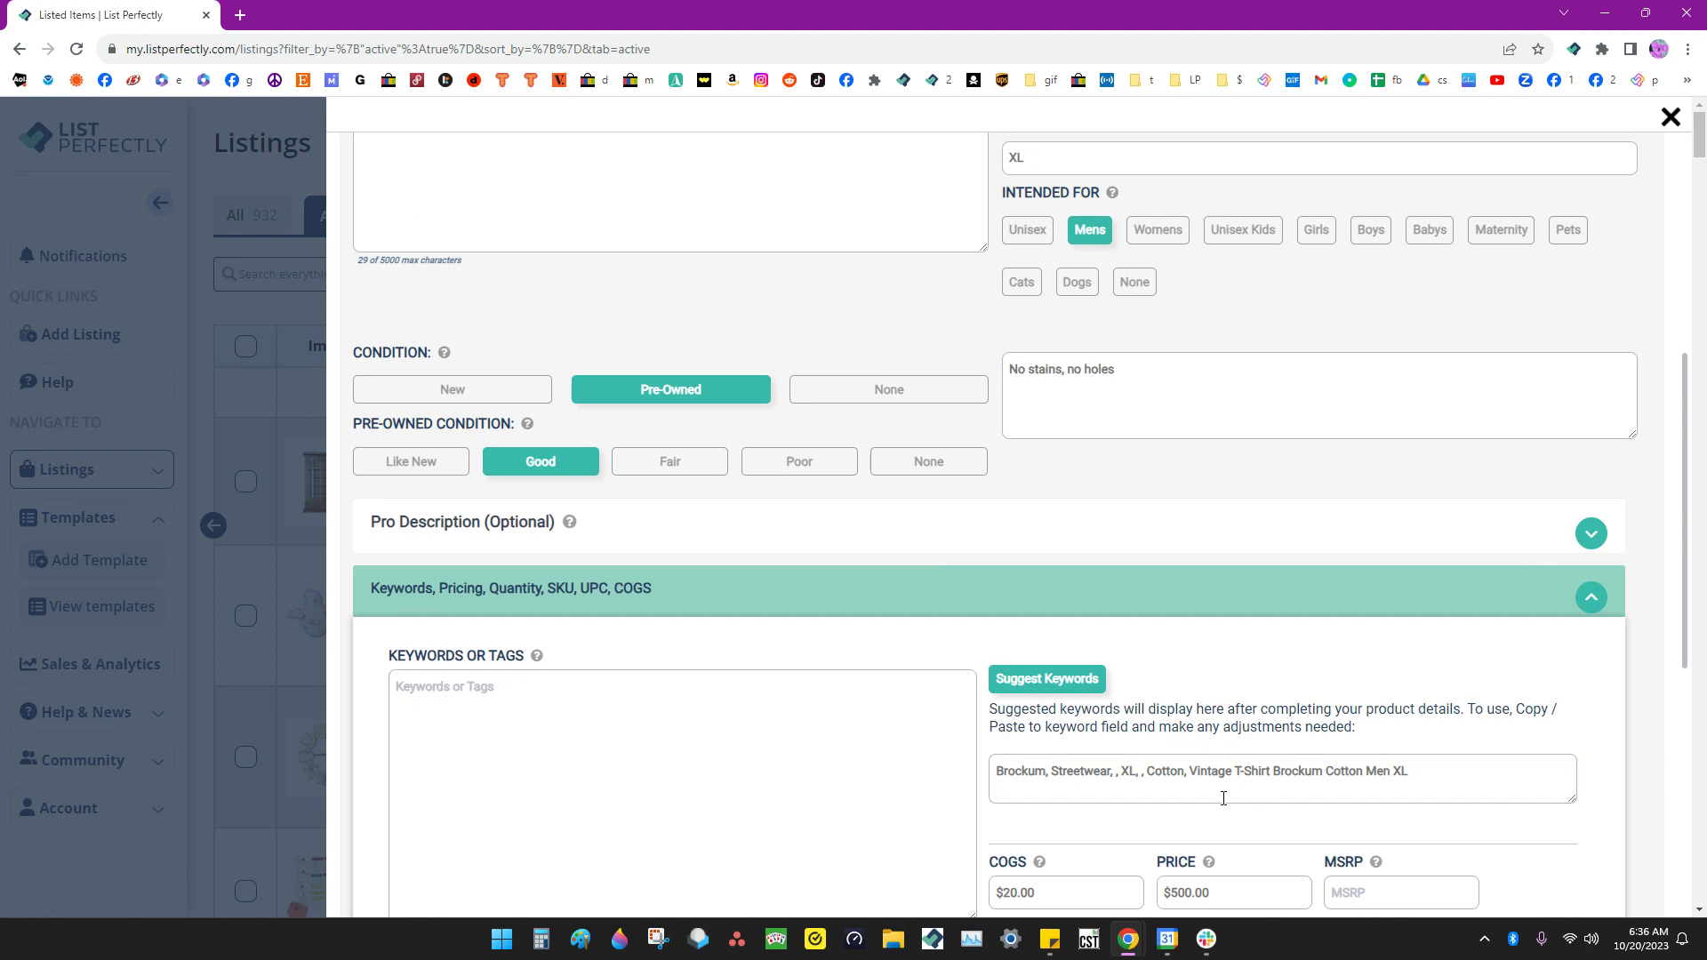
pyautogui.click(457, 692)
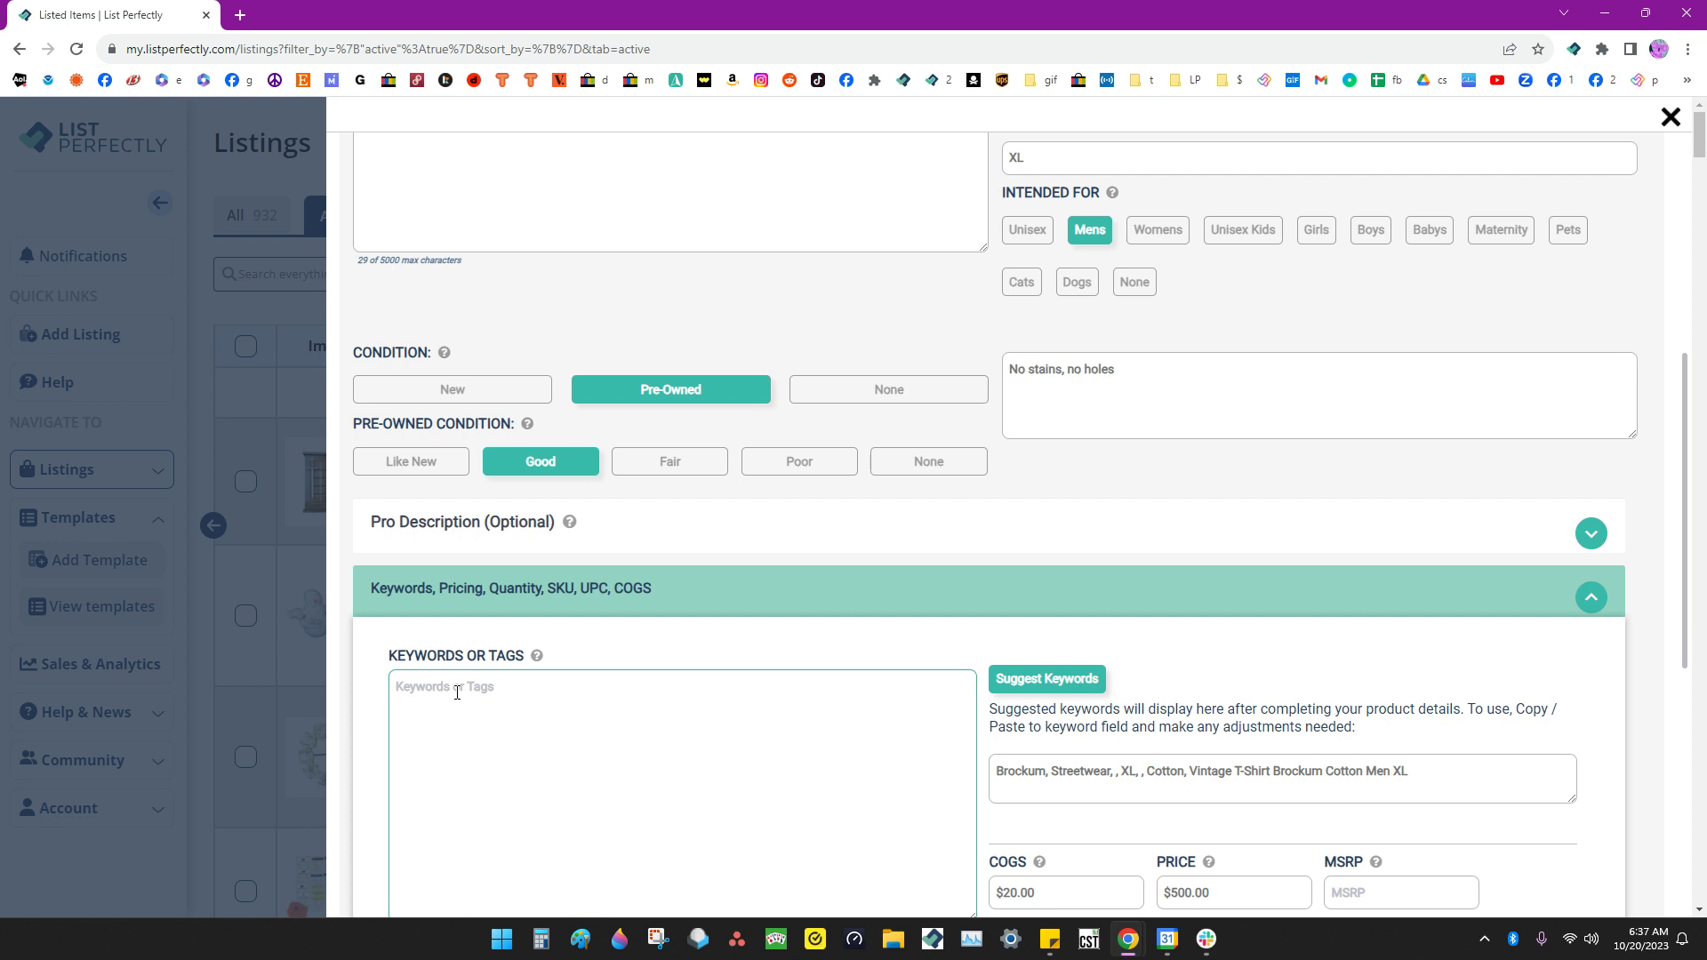
pyautogui.write('Vintage, T-shirt, Brockum, XL, Men, Cotton')
pyautogui.scroll(-2, 567, 735)
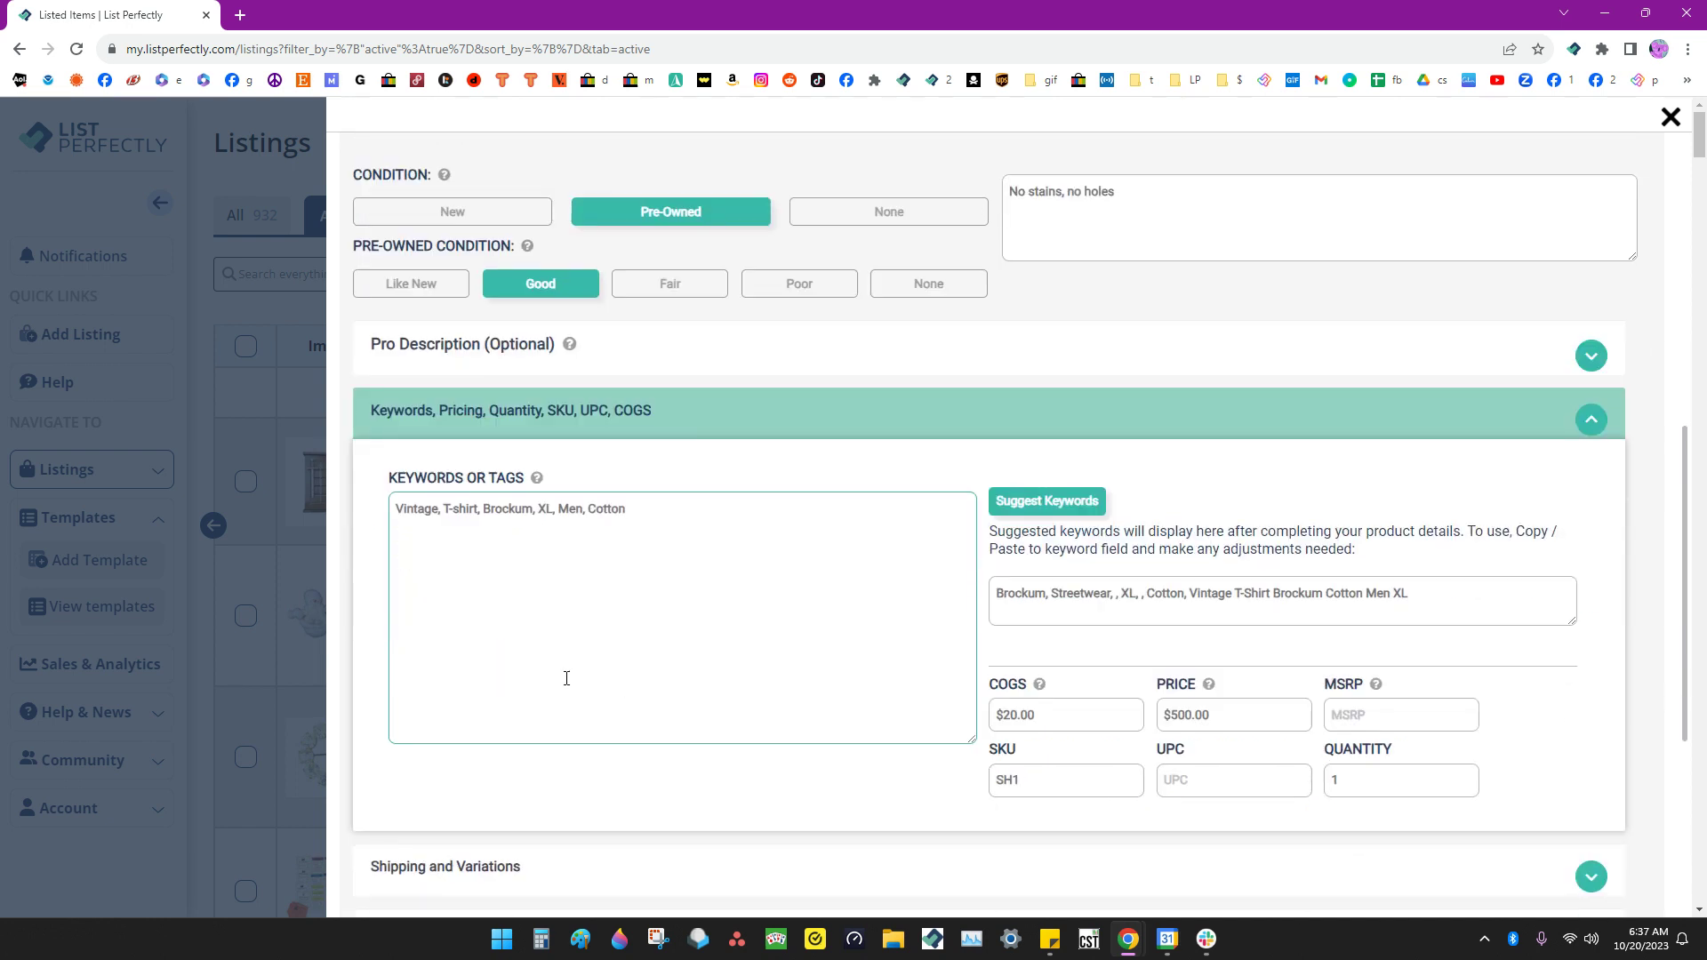
# Expand Shipping and Variations and enter weight 15 oz and the origin zip code.
pyautogui.click(547, 428)
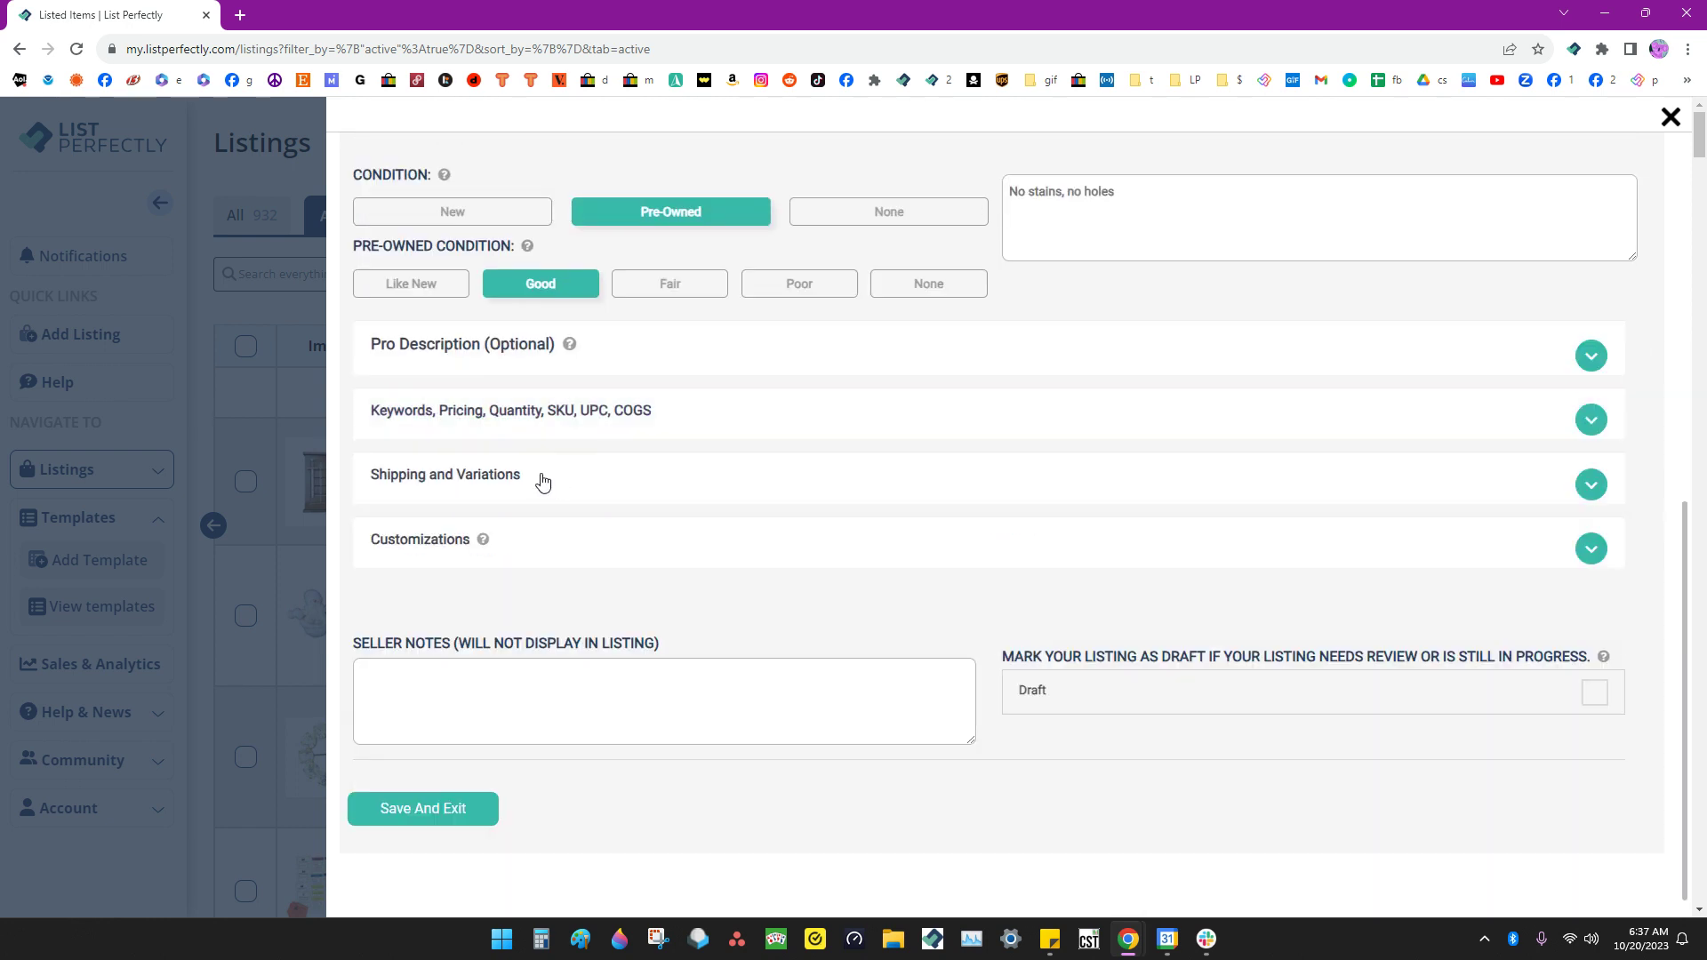
pyautogui.click(495, 481)
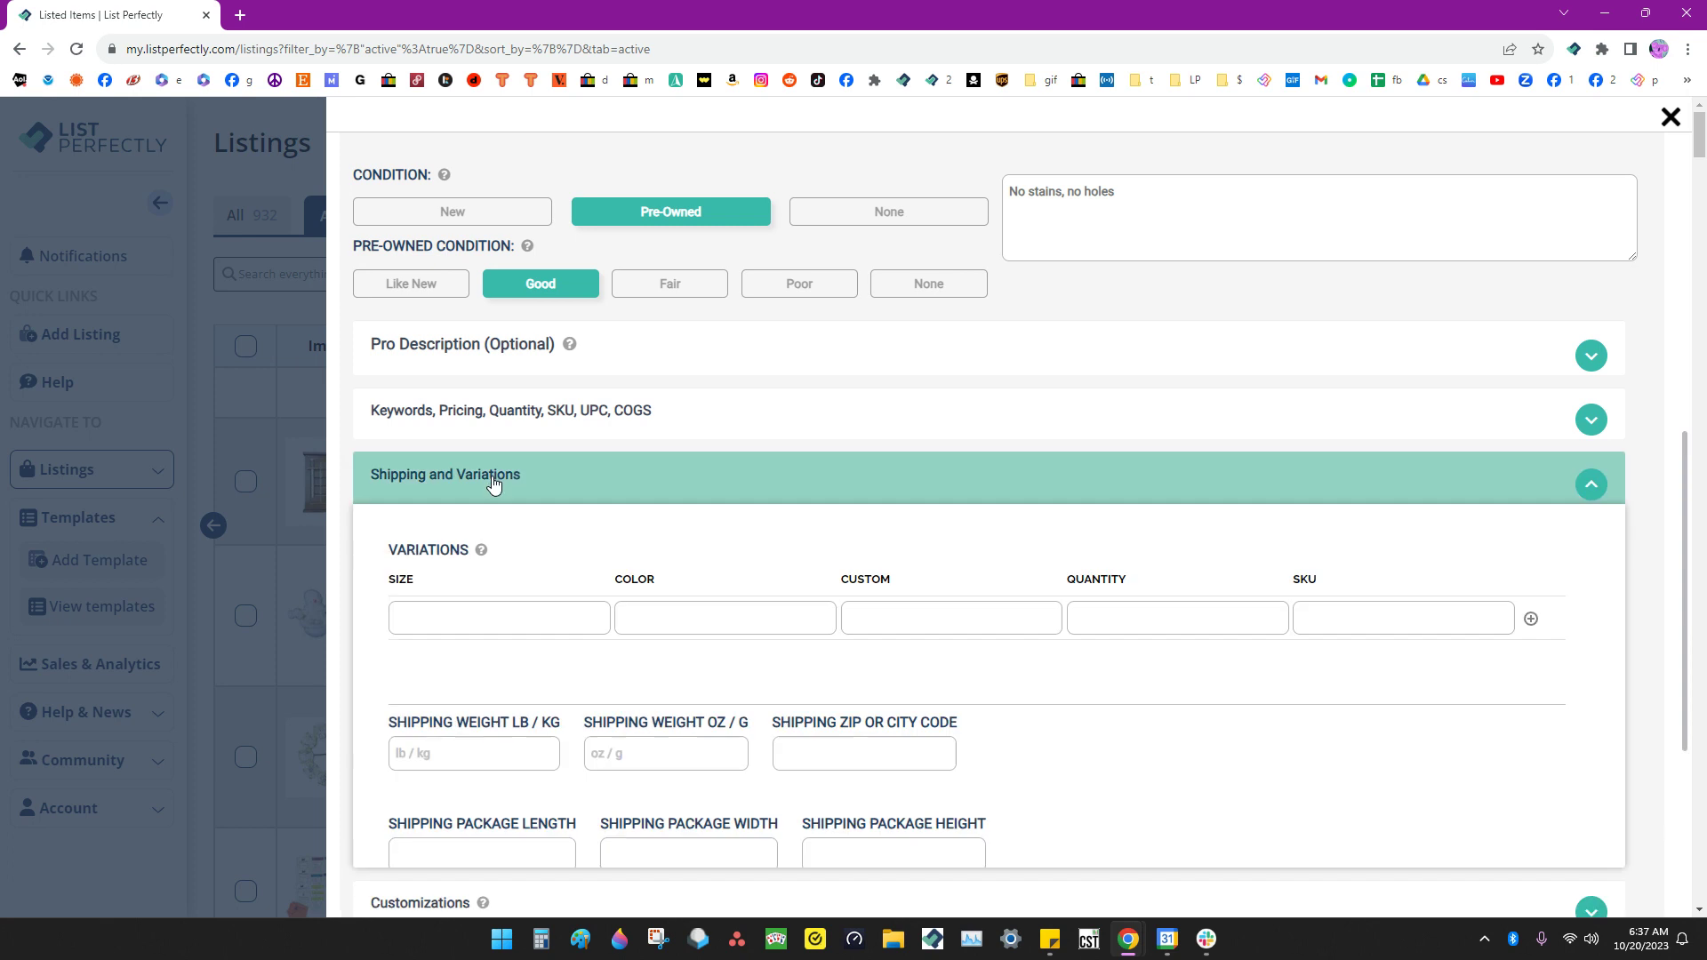
pyautogui.click(639, 751)
pyautogui.write('15')
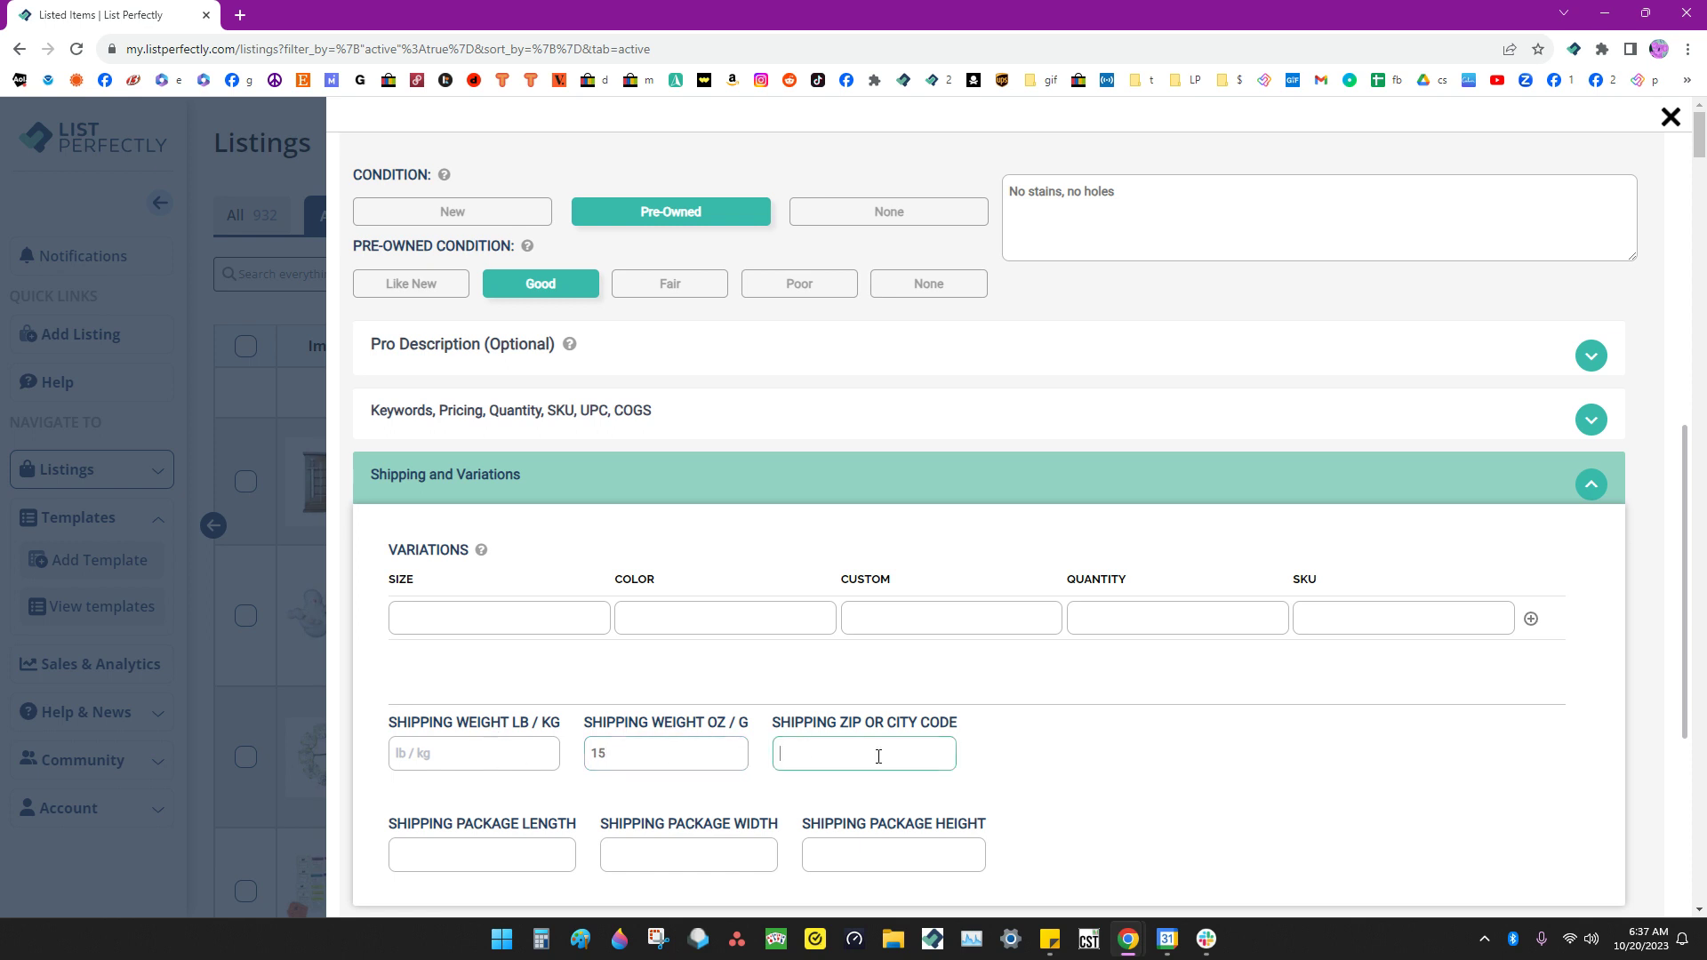
pyautogui.write('7434')
pyautogui.write('6')
# Enter the package dimensions 13 × 10 × 1.
pyautogui.scroll(-2, 591, 845)
pyautogui.click(537, 682)
pyautogui.write('13')
pyautogui.press('Tab')
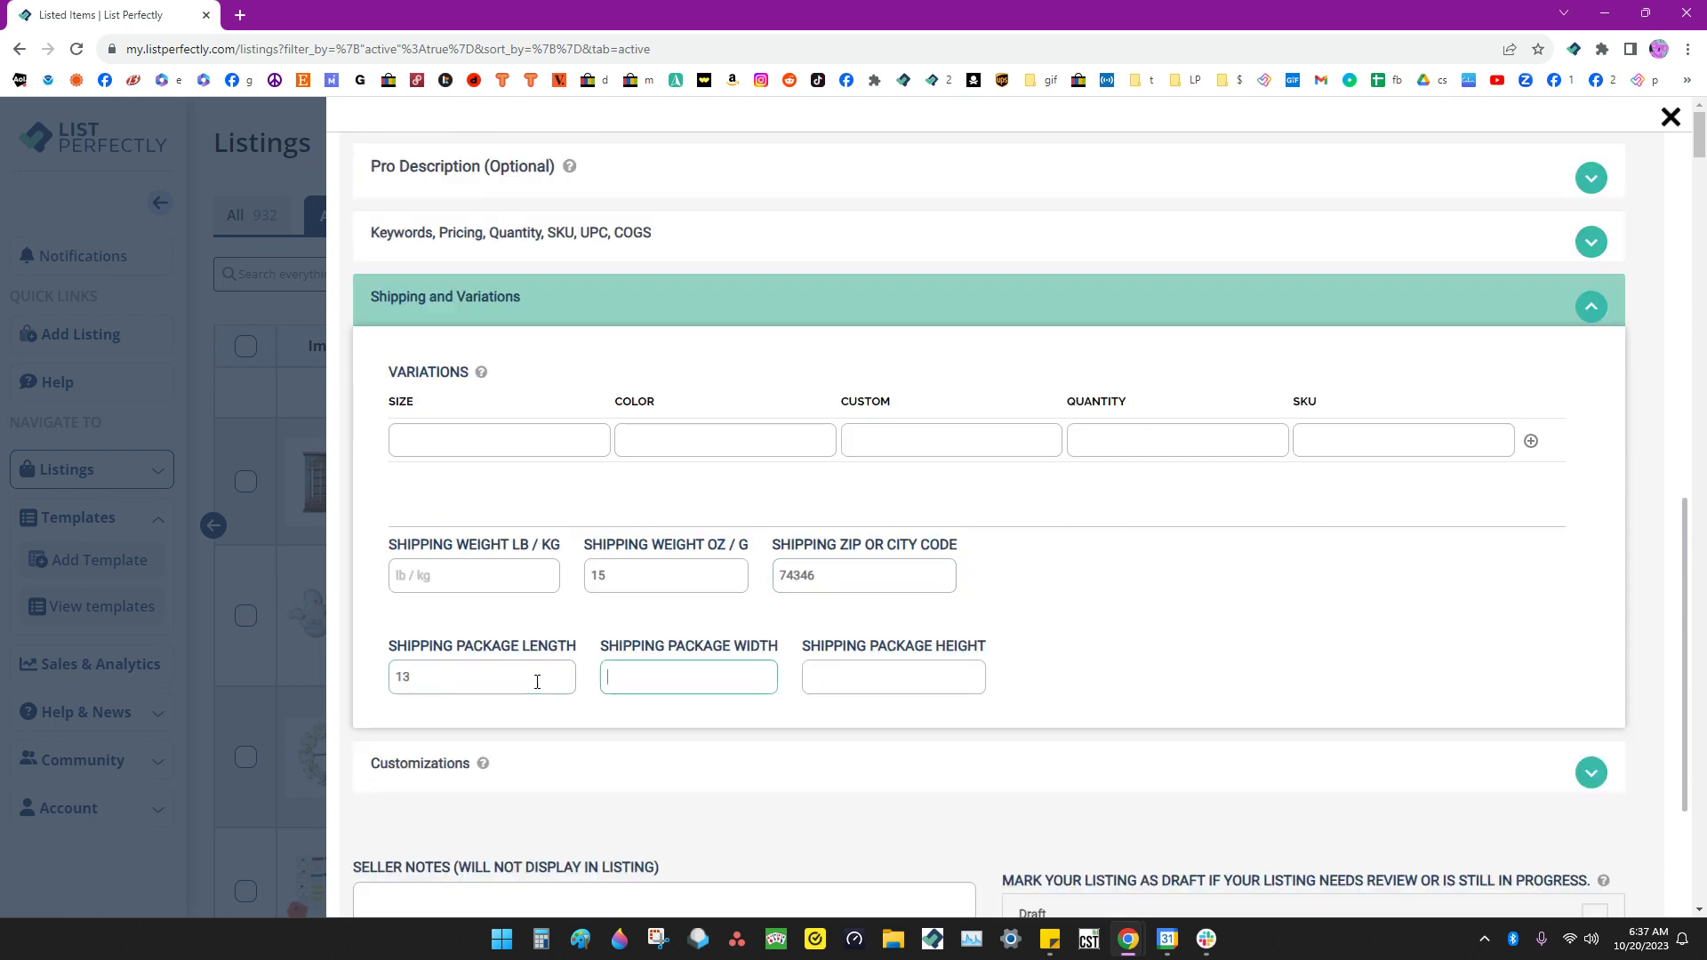
pyautogui.write('10')
pyautogui.press('Tab')
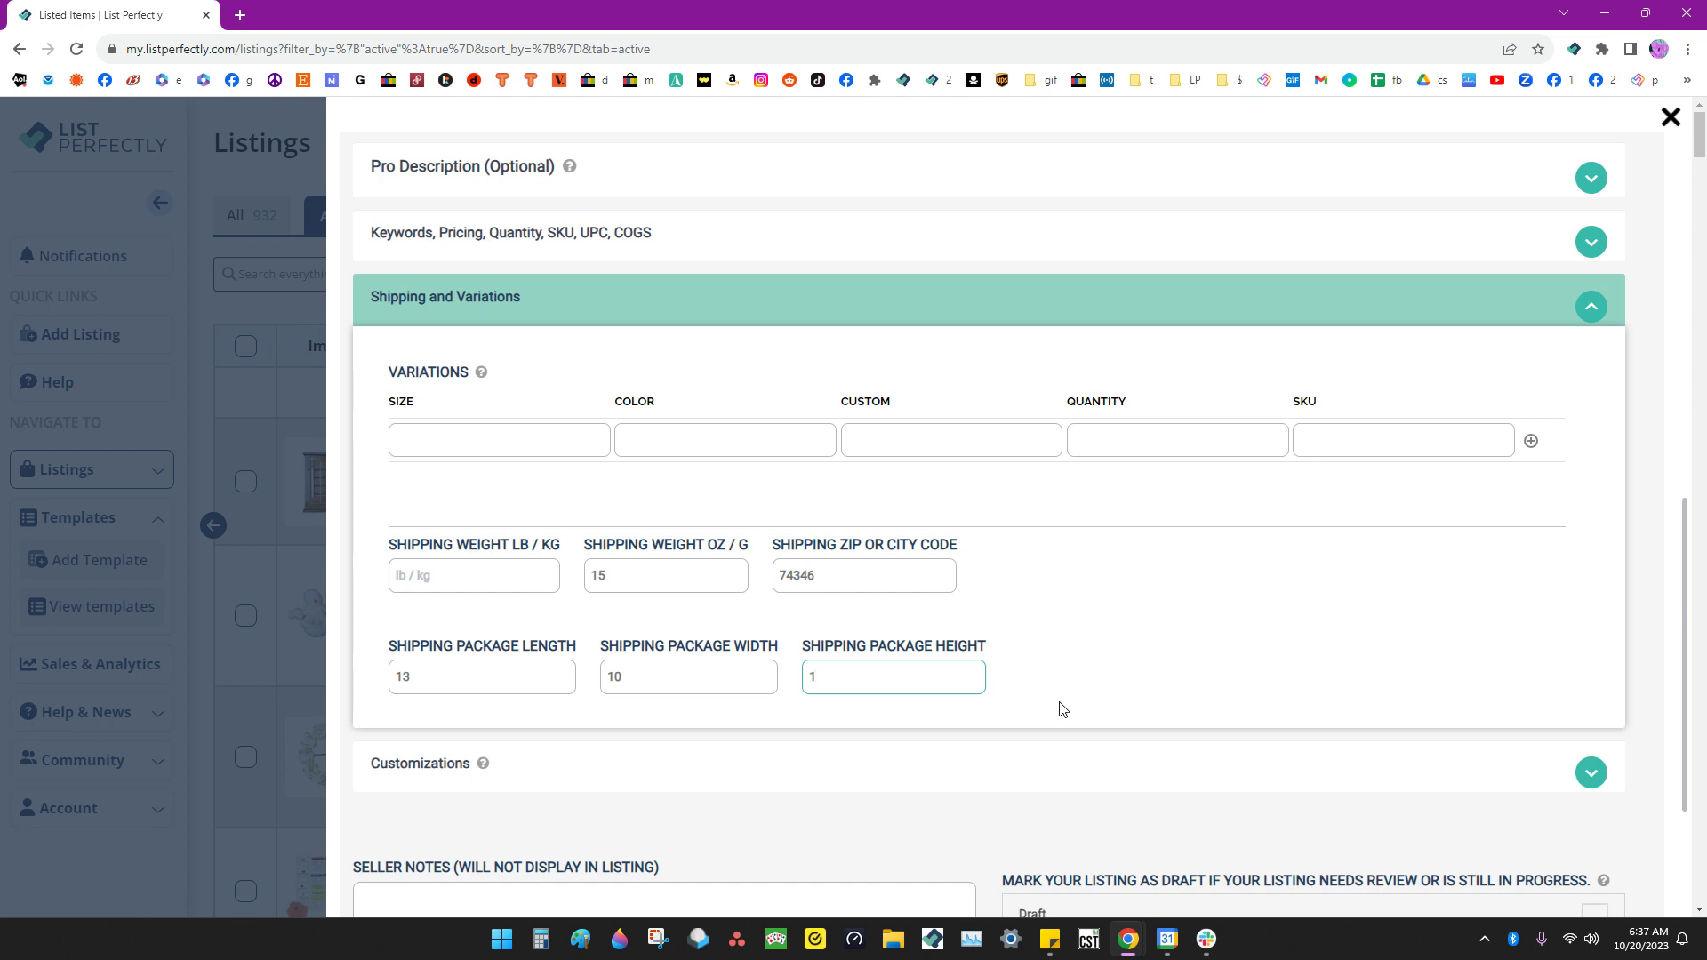
# Collapse Shipping, review the form, save and exit, then scroll the templates list.
pyautogui.click(503, 296)
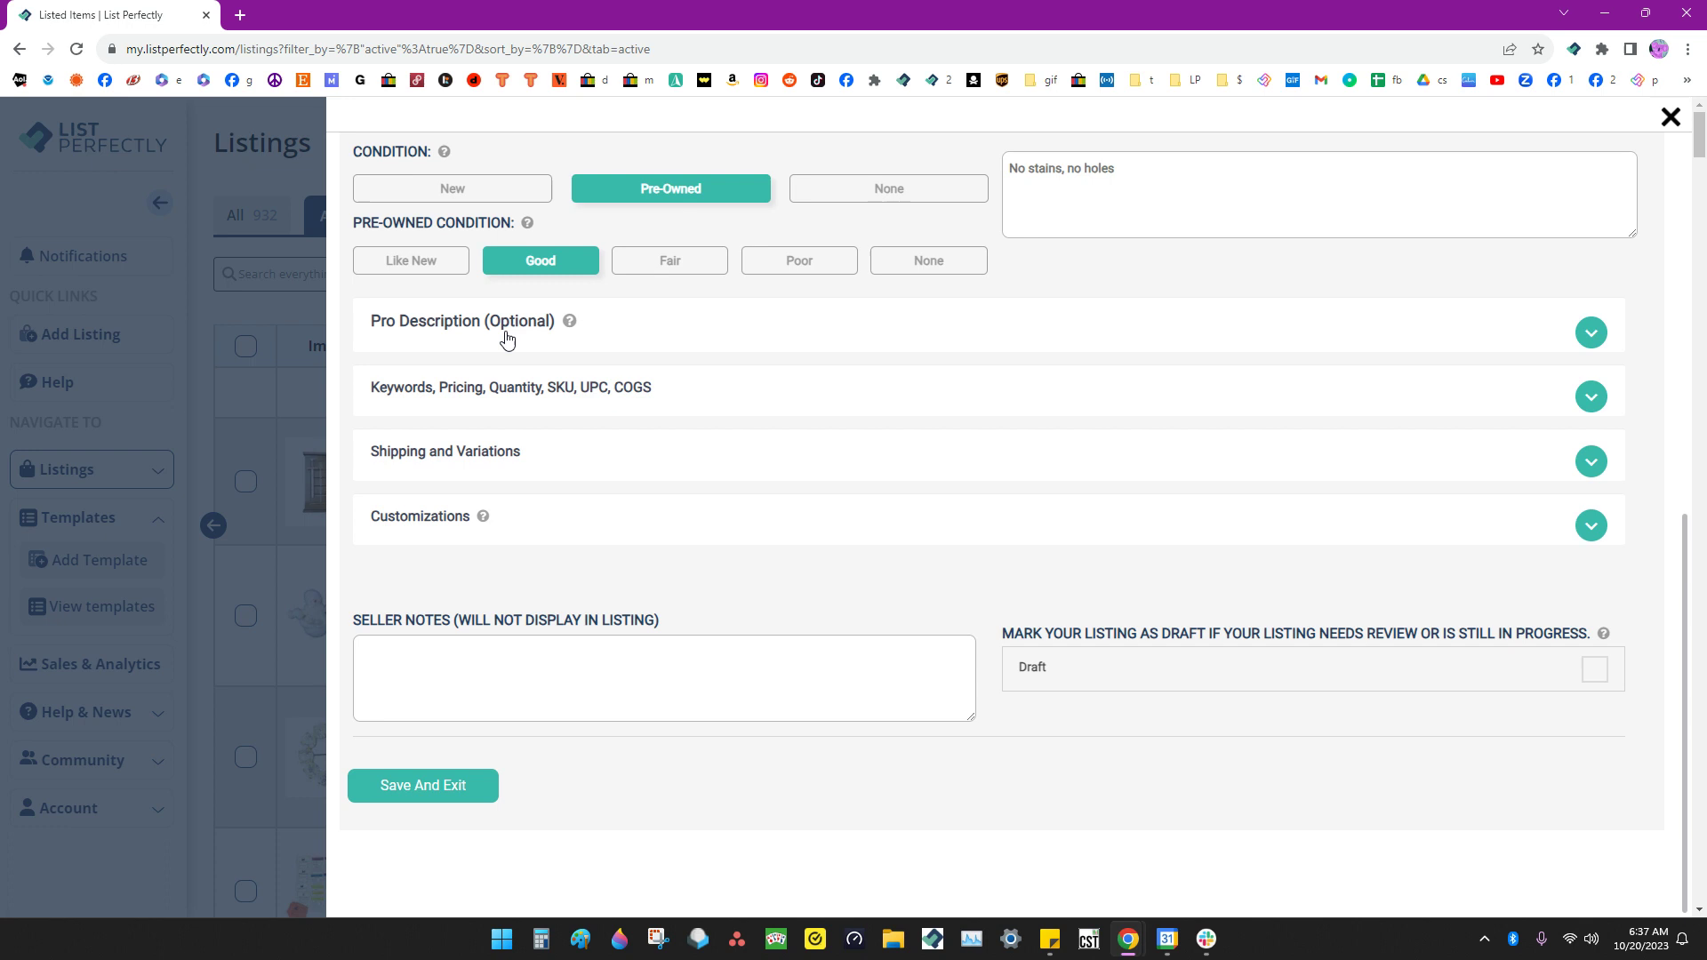
pyautogui.scroll(8, 540, 529)
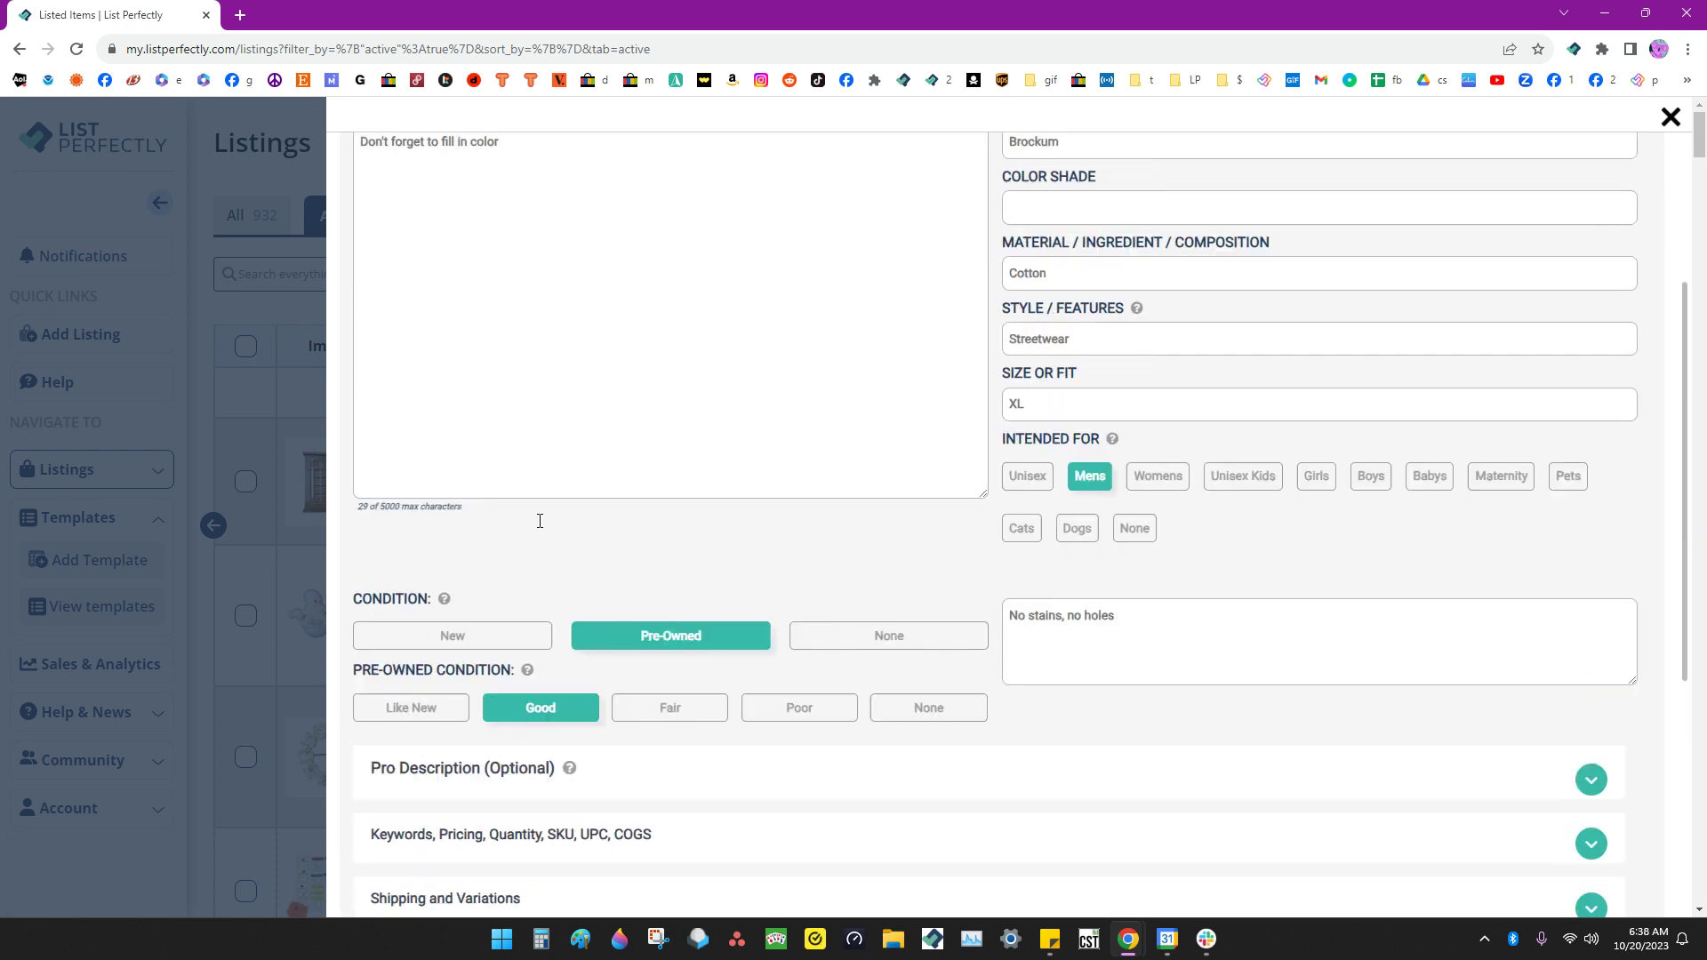
pyautogui.scroll(-5, 540, 521)
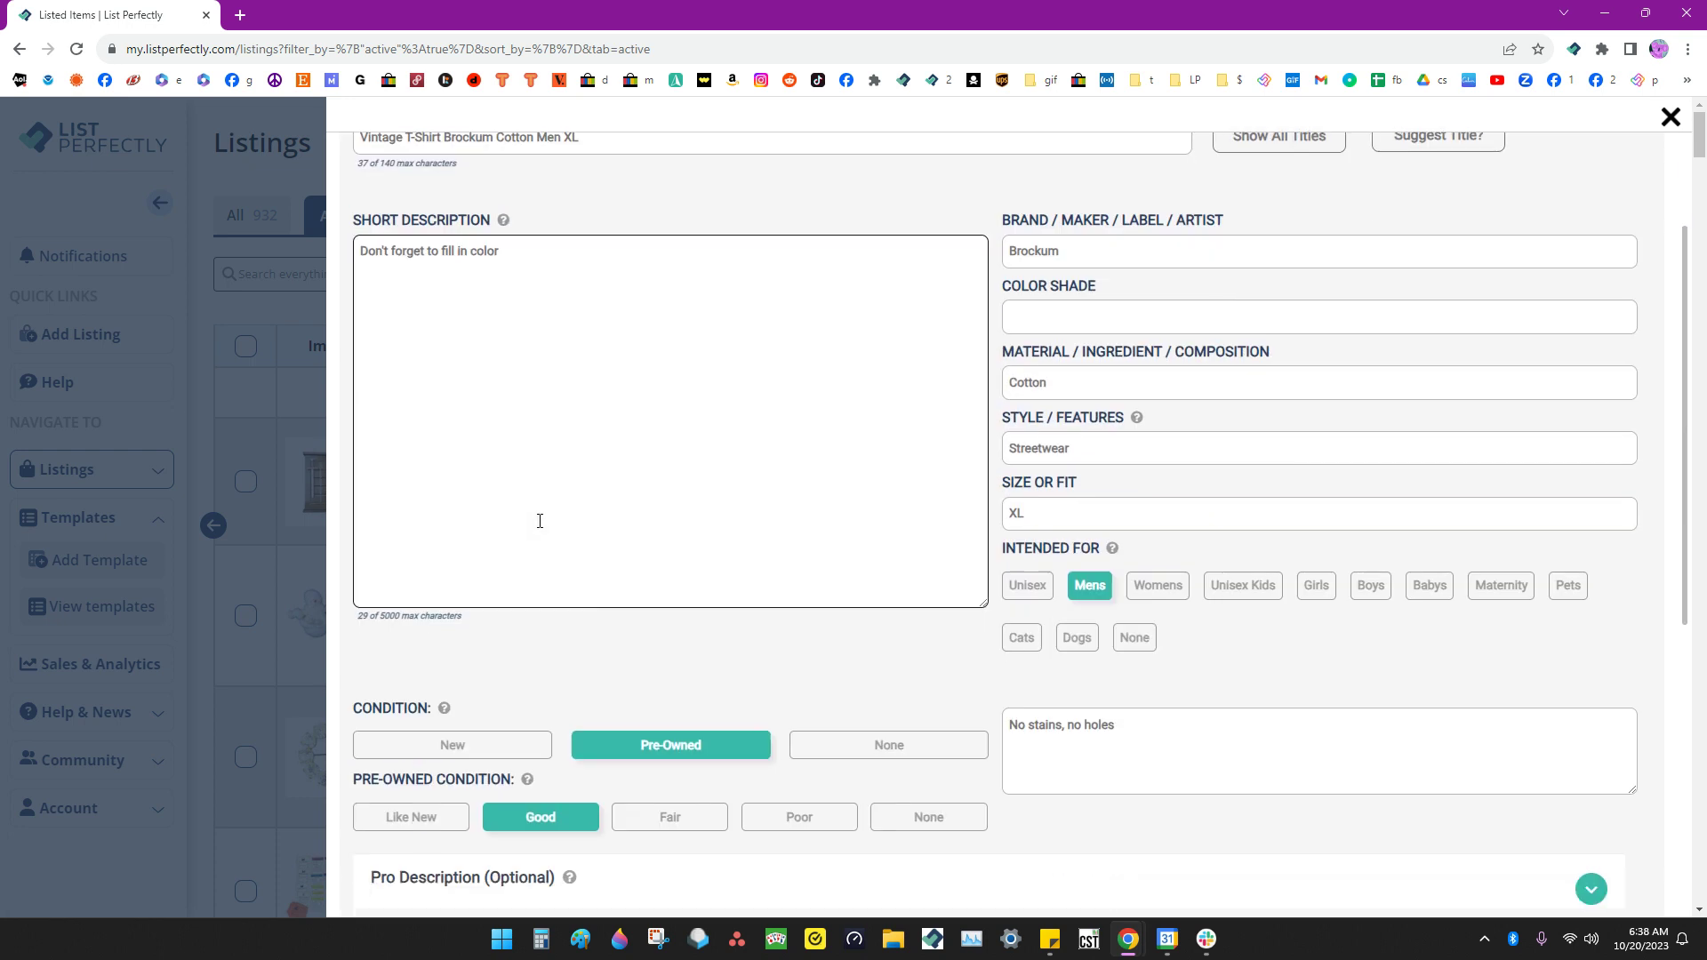
pyautogui.scroll(-3, 538, 528)
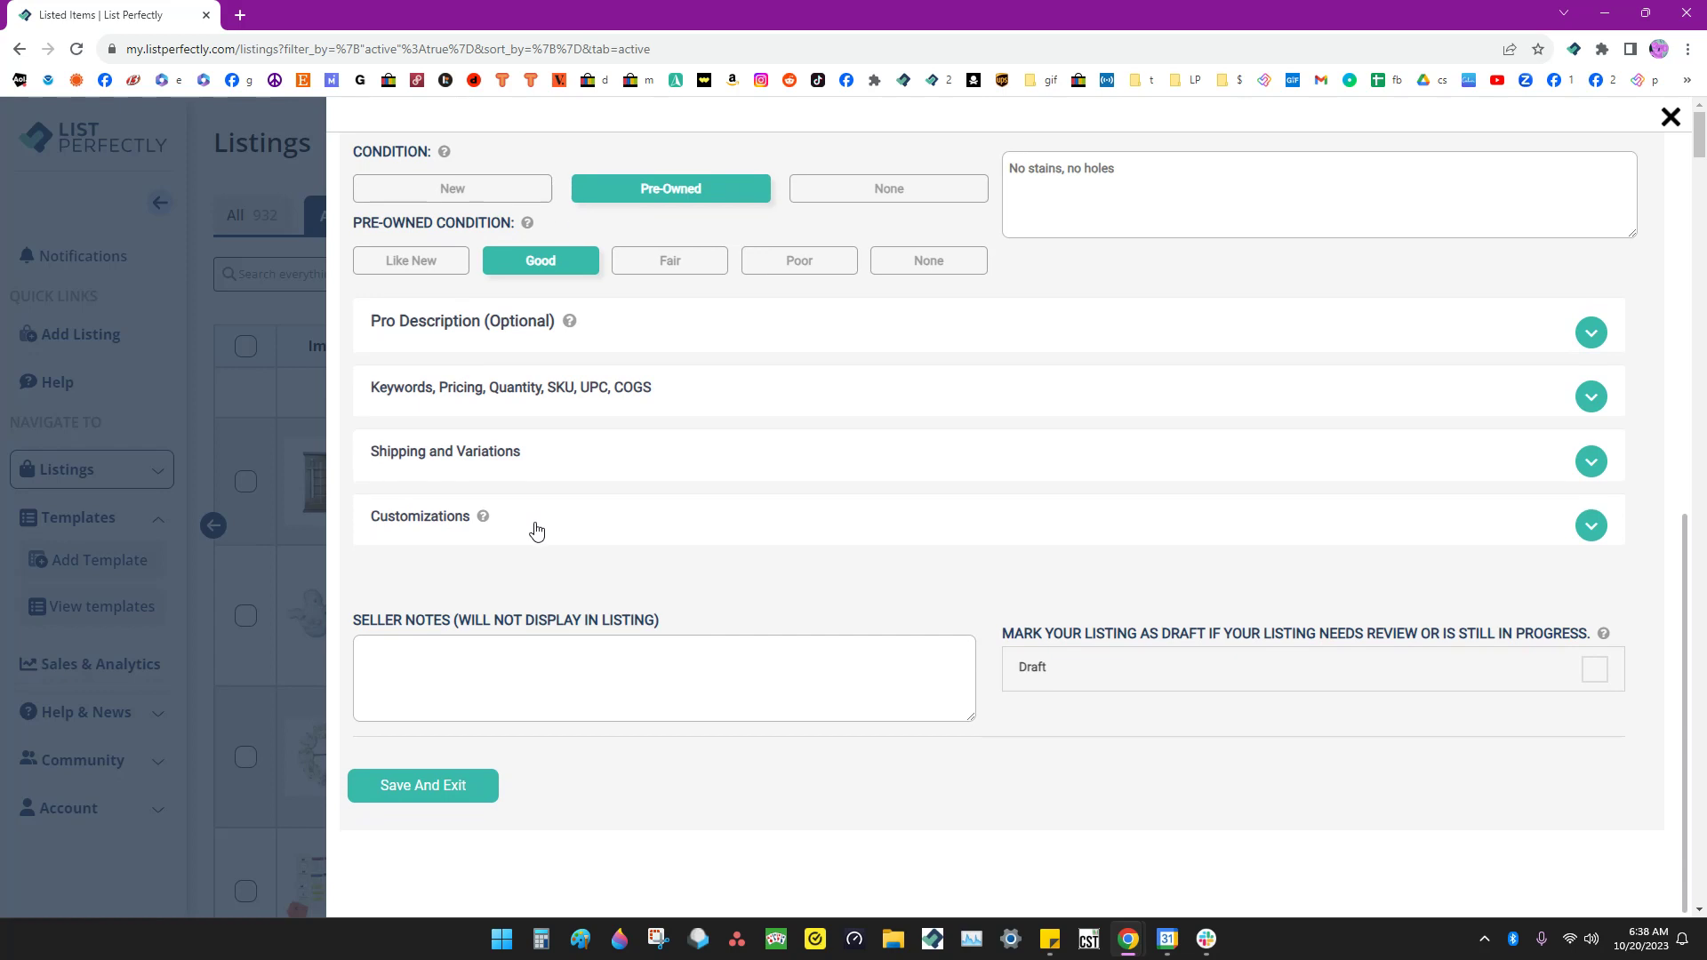
pyautogui.click(462, 790)
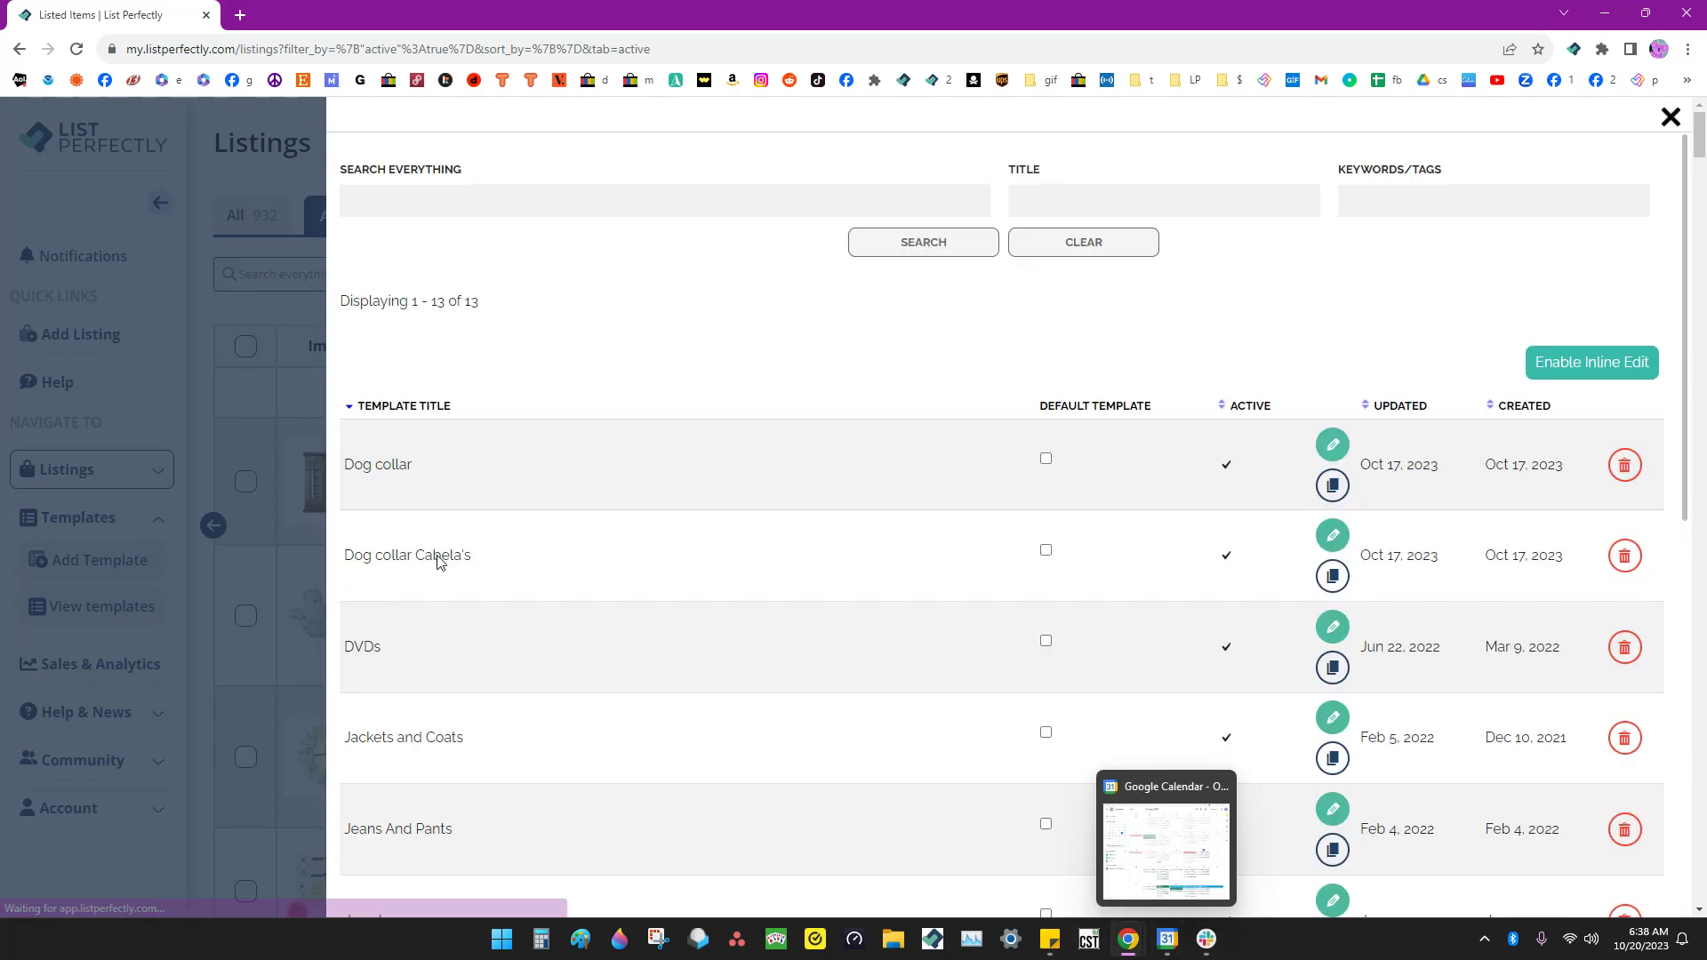
pyautogui.scroll(-9, 662, 413)
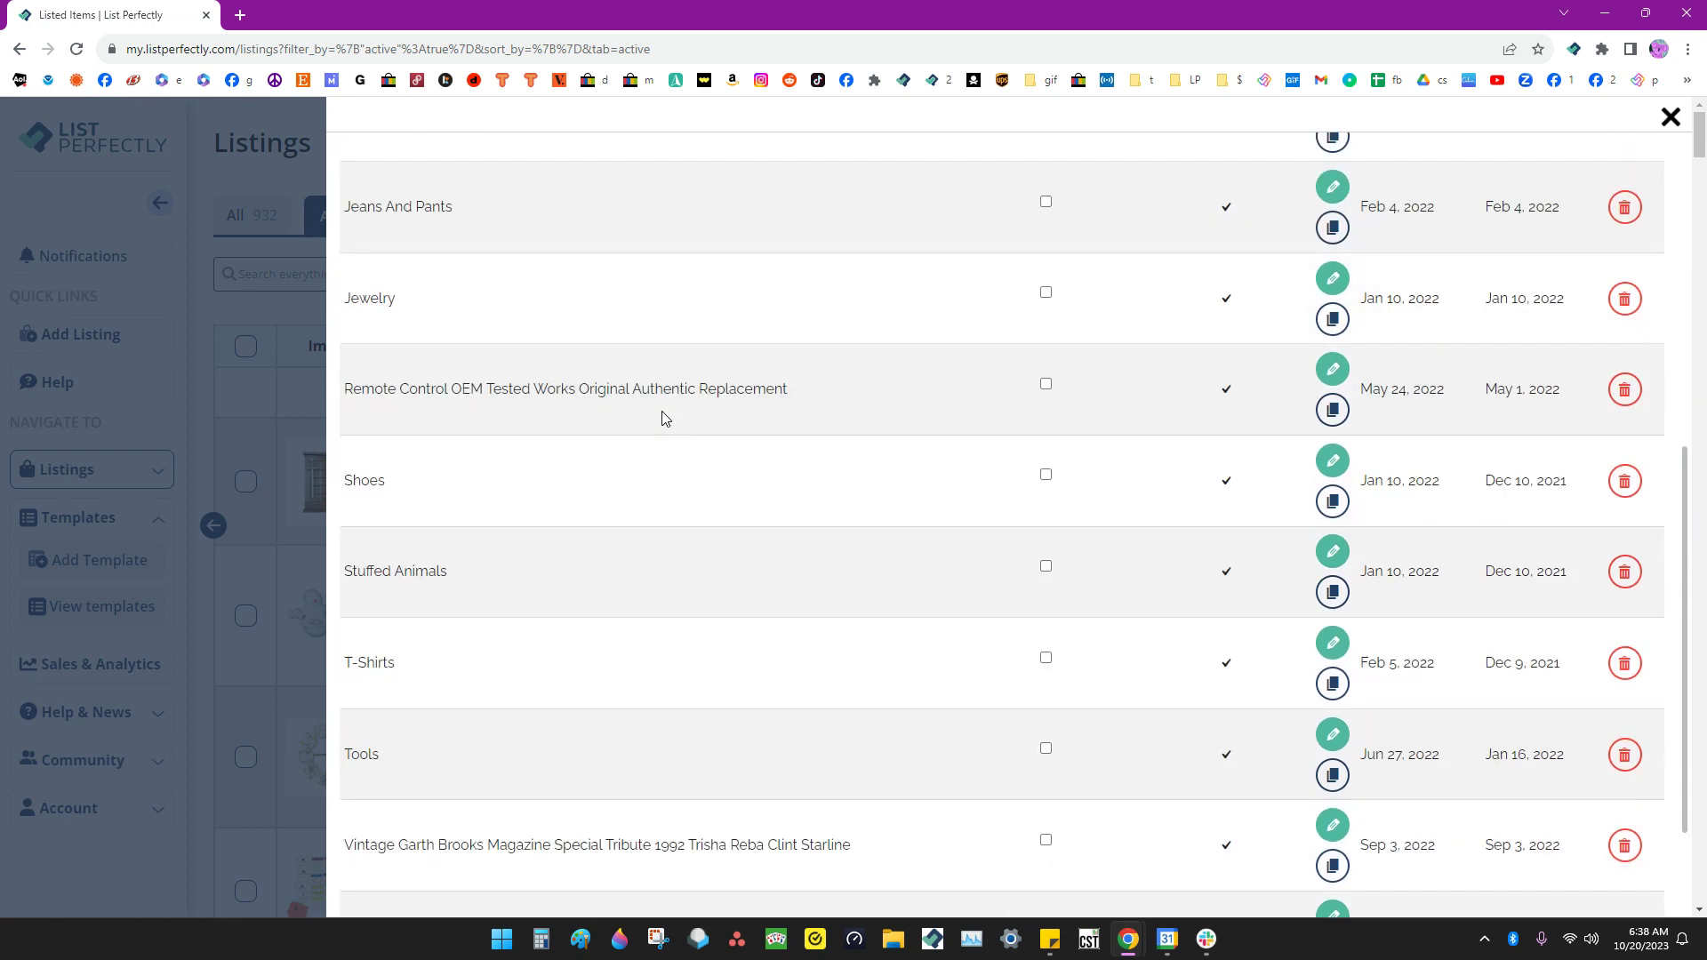